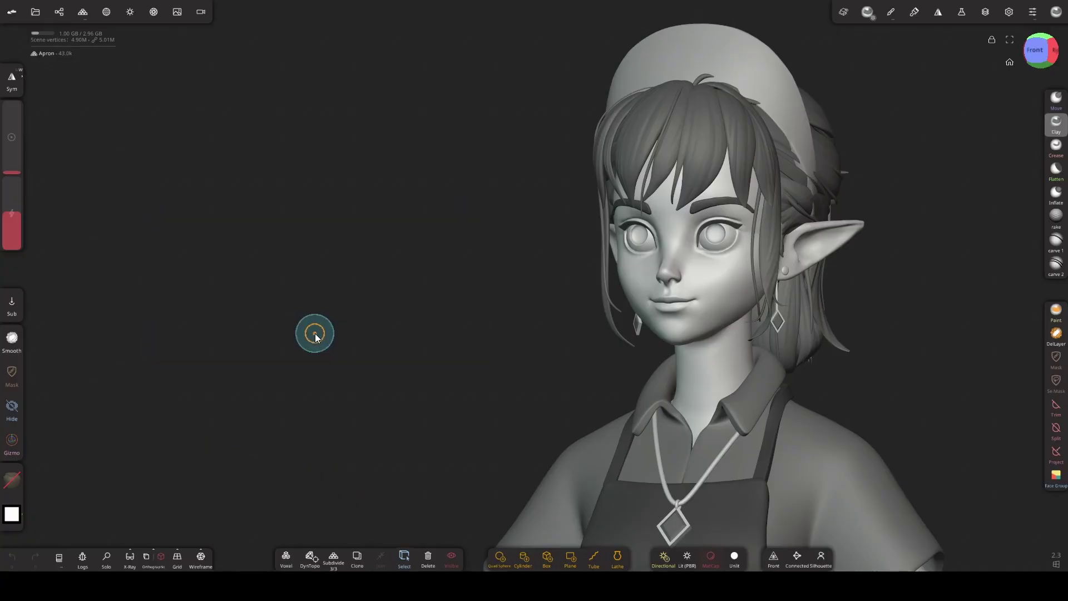
- Try the jeanDaCosta_matcap3 matcap on the character, then settle on the light grey linko_mud matcap
left_click(131, 12)
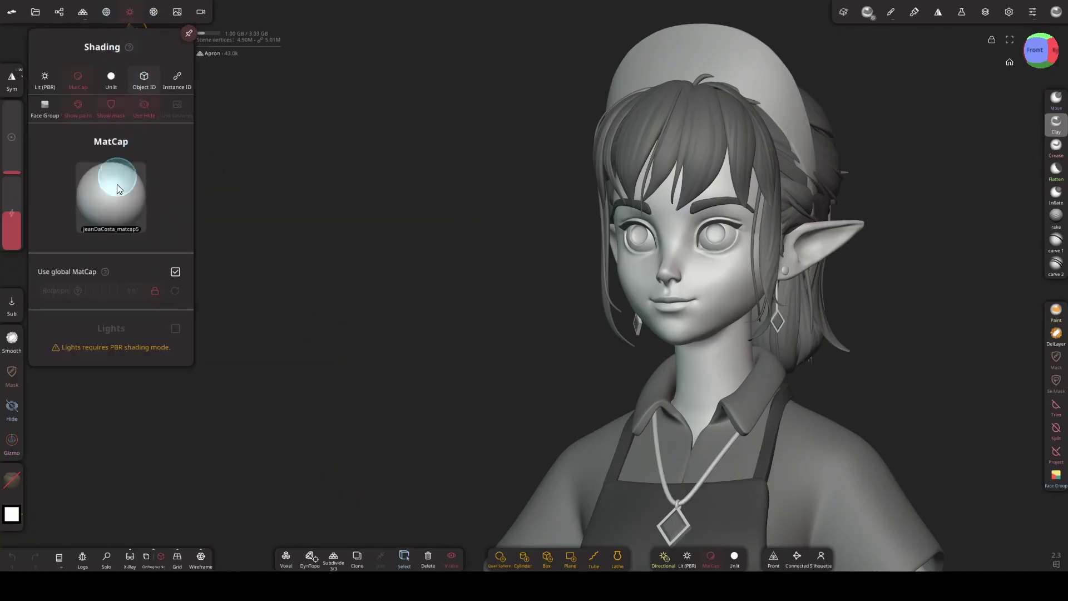
left_click(111, 181)
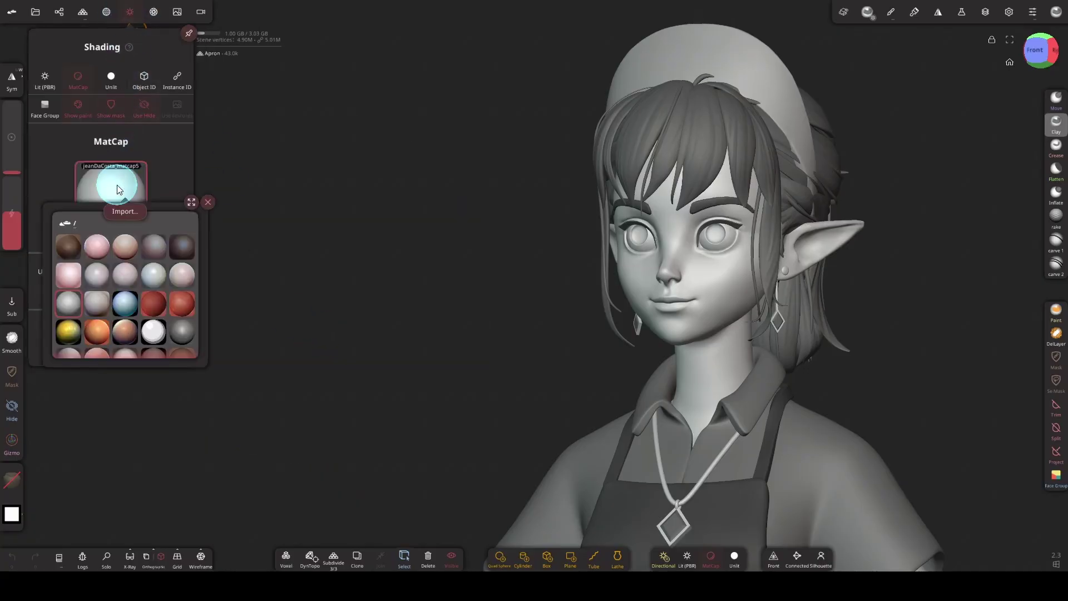
left_click(158, 275)
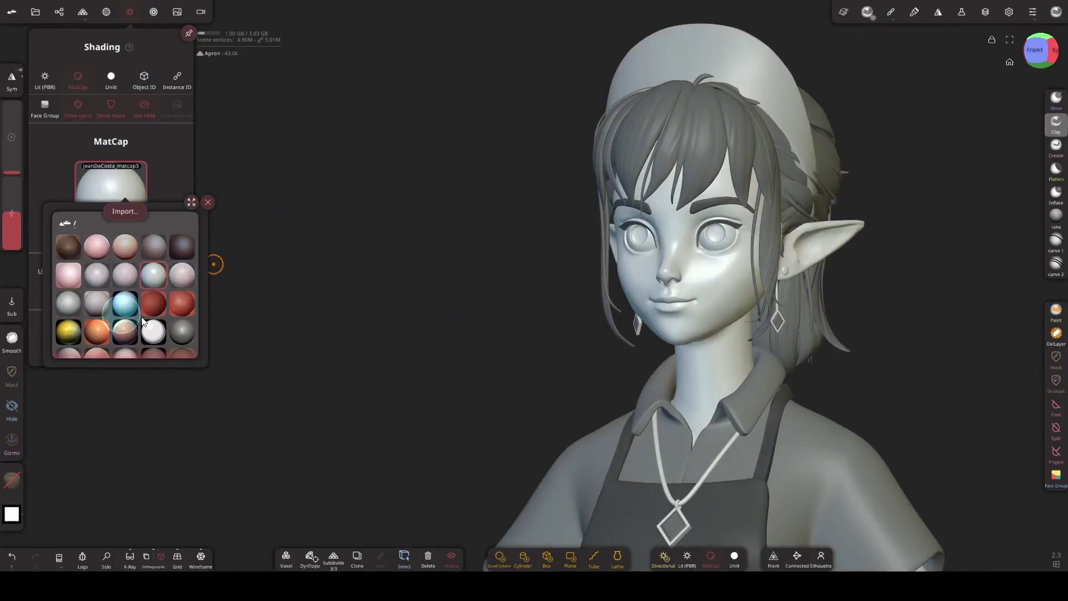
scroll(136, 288, "down", 1)
scroll(138, 300, "down", 1)
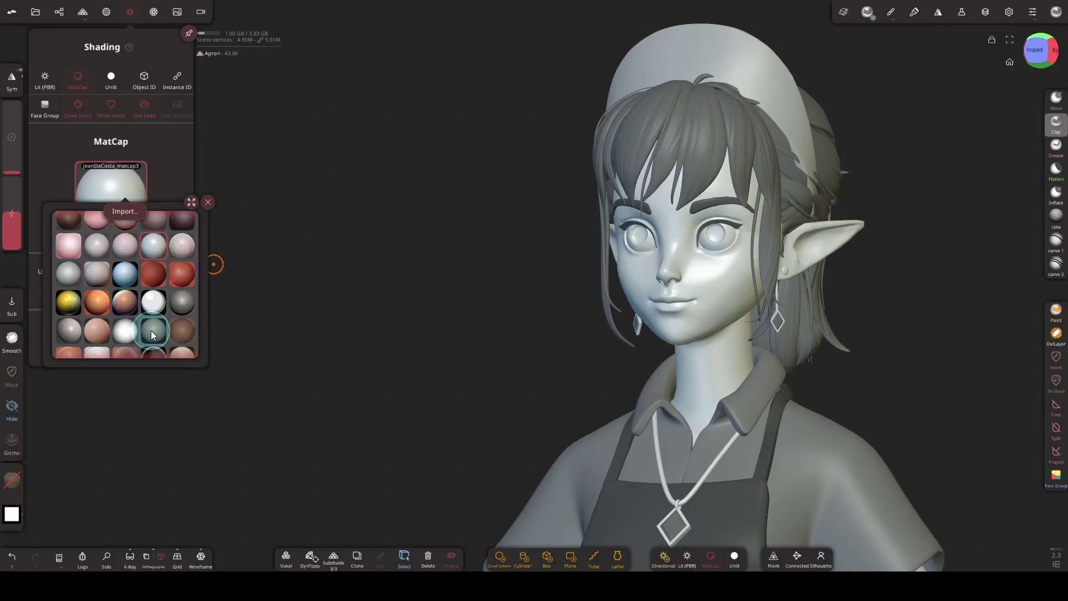
left_click(152, 331)
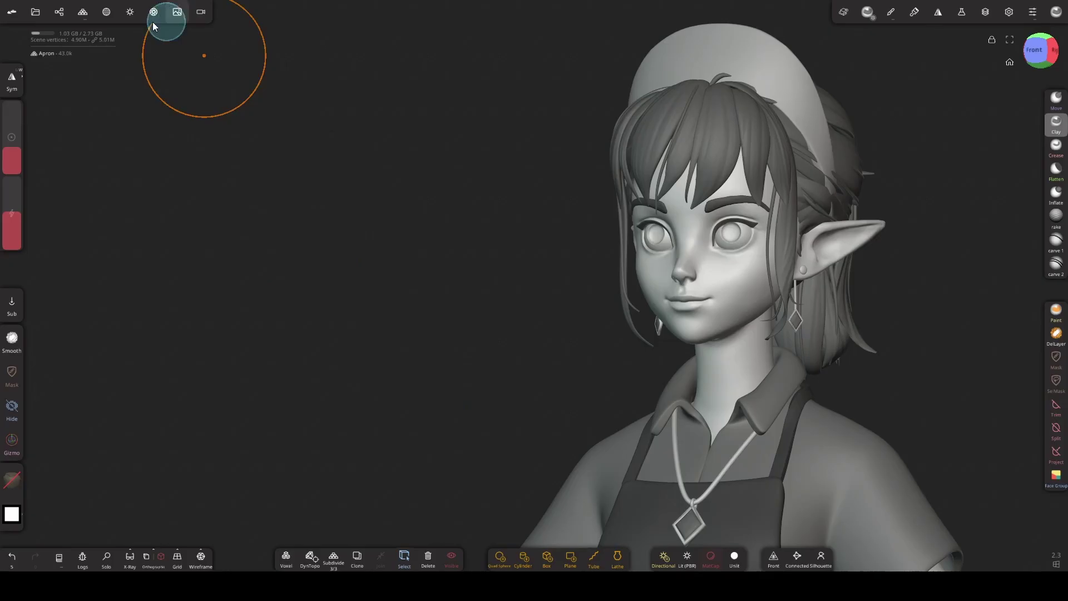
- Try the knacki_clay_red, legacy_matcap_grey and jeanDaCosta_matcap1 matcaps on the character
left_click(134, 14)
left_click(108, 192)
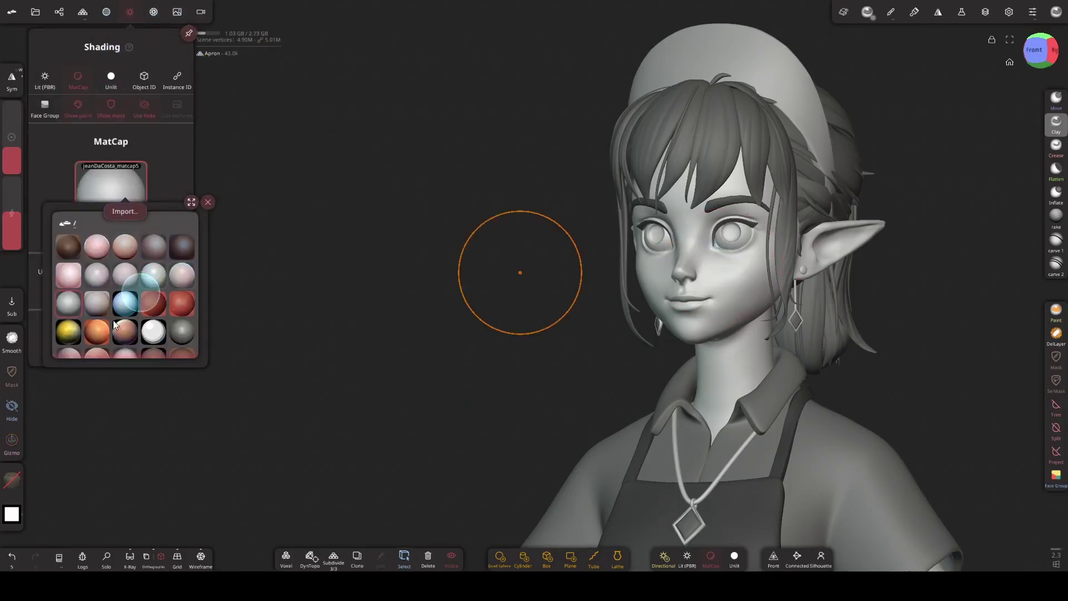
left_click(157, 306)
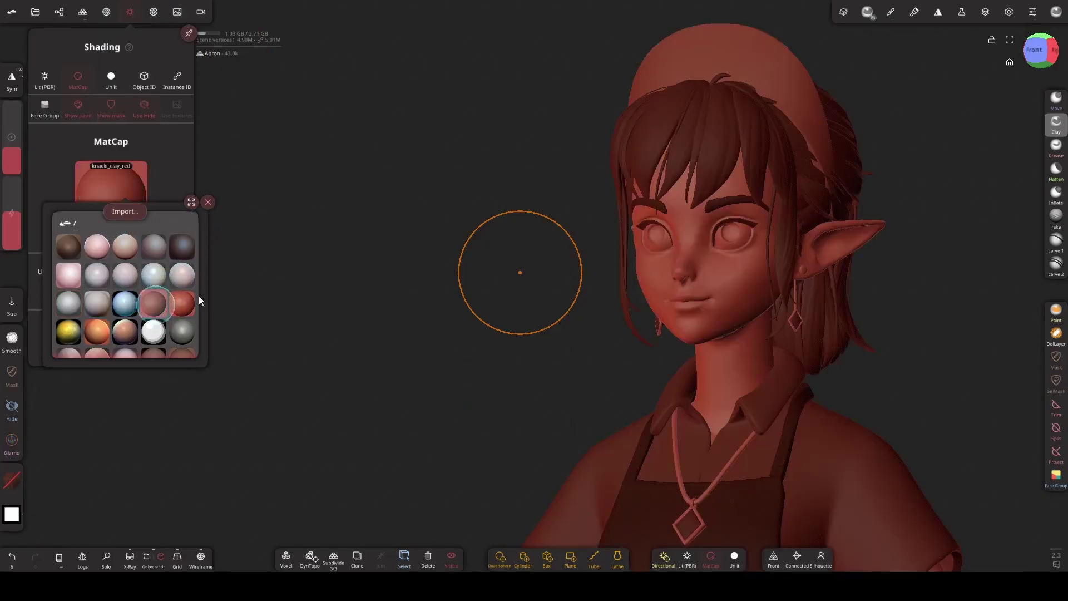
left_click(189, 330)
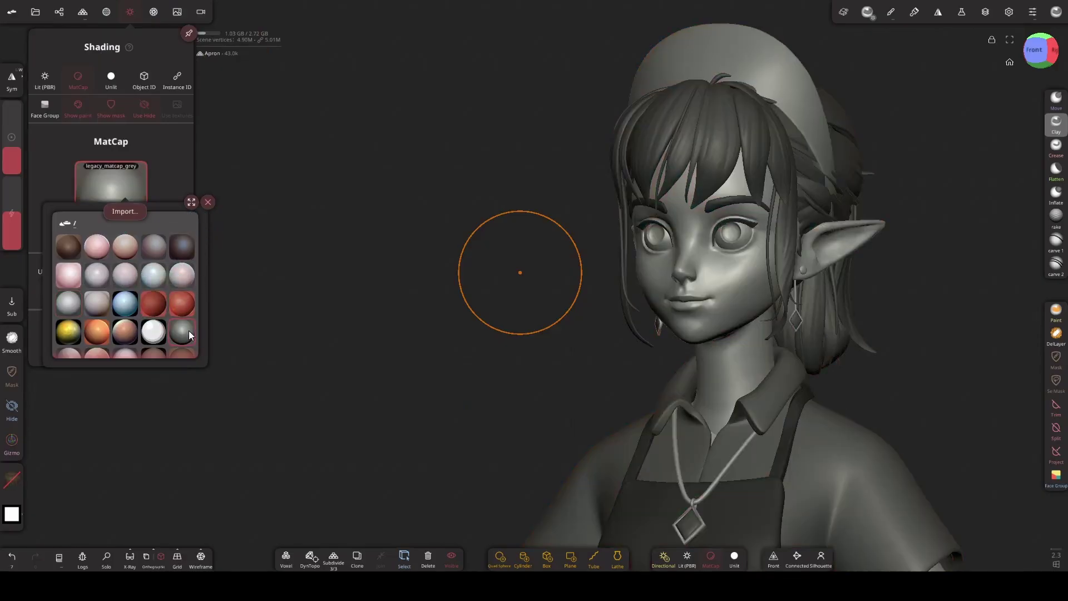
left_click(102, 276)
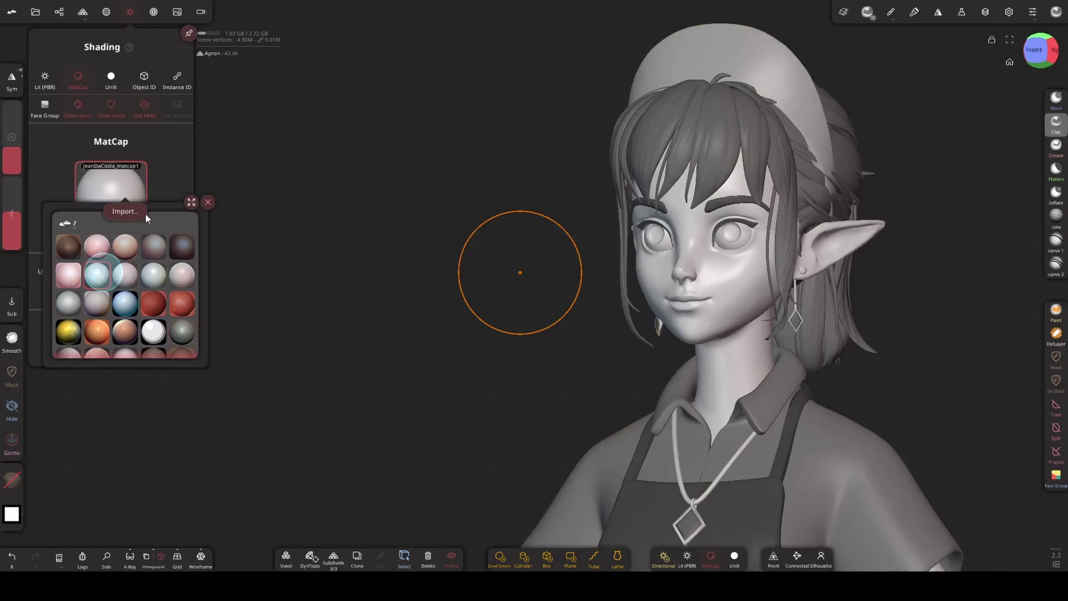
left_click(207, 202)
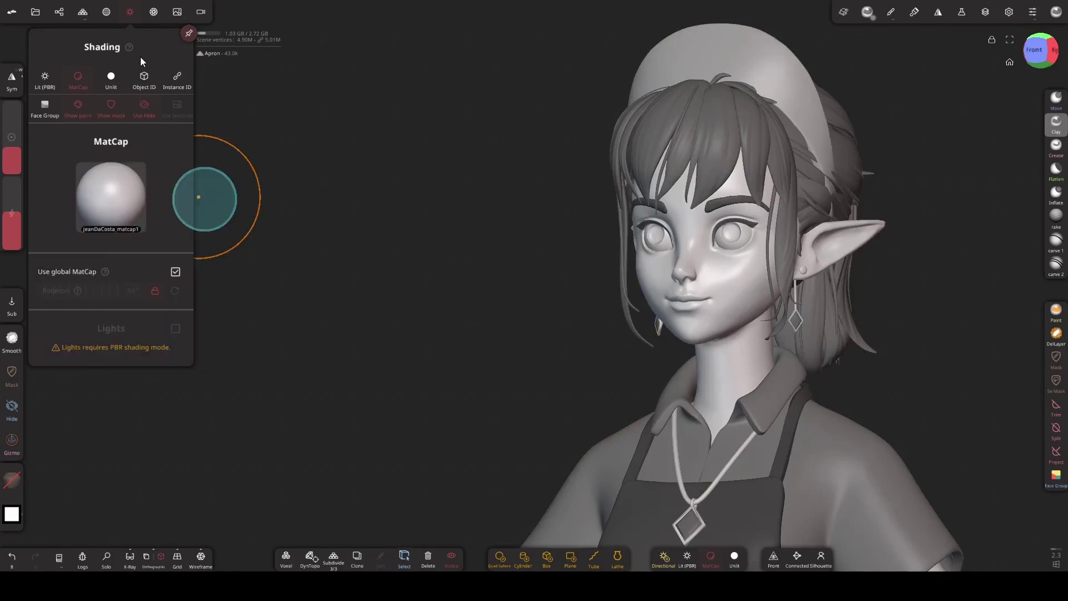
left_click(132, 15)
- Switch the character to Lit (PBR) shading and select the scene's single light
left_click(132, 15)
left_click(46, 80)
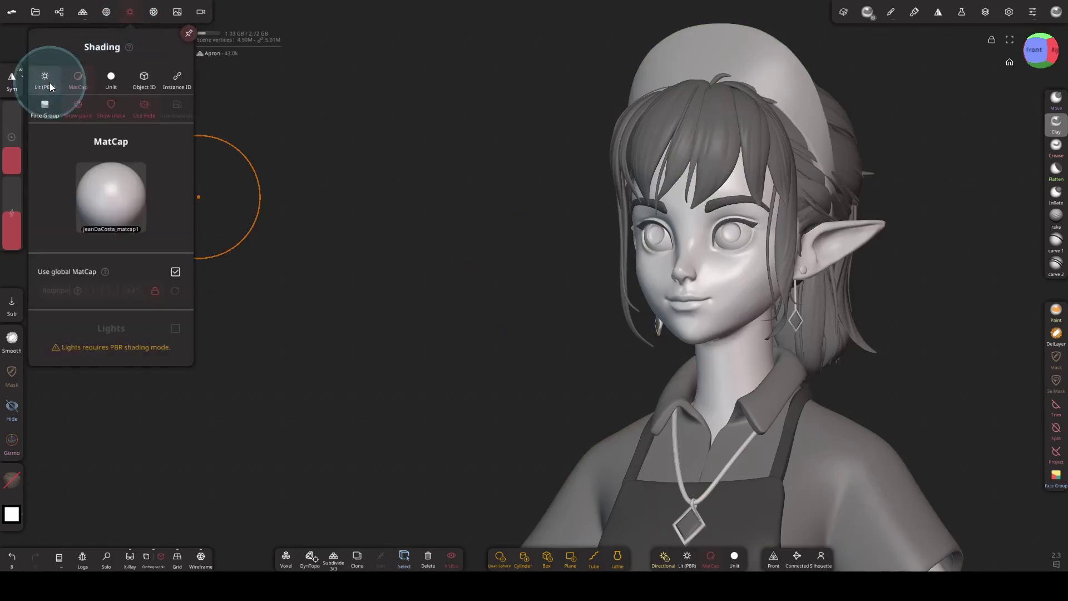
left_click(99, 213)
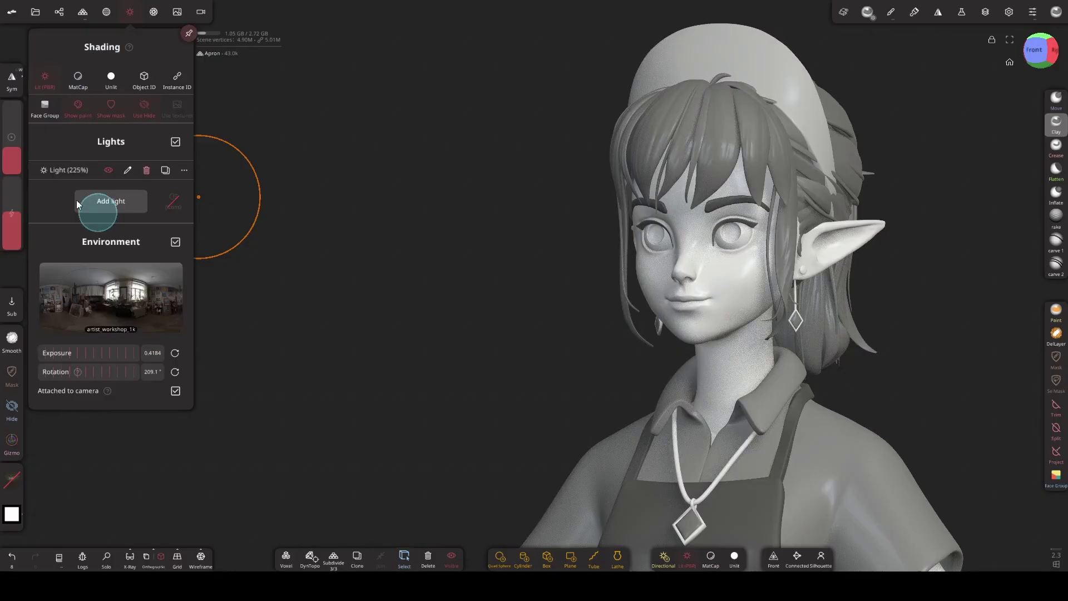
left_click(90, 178)
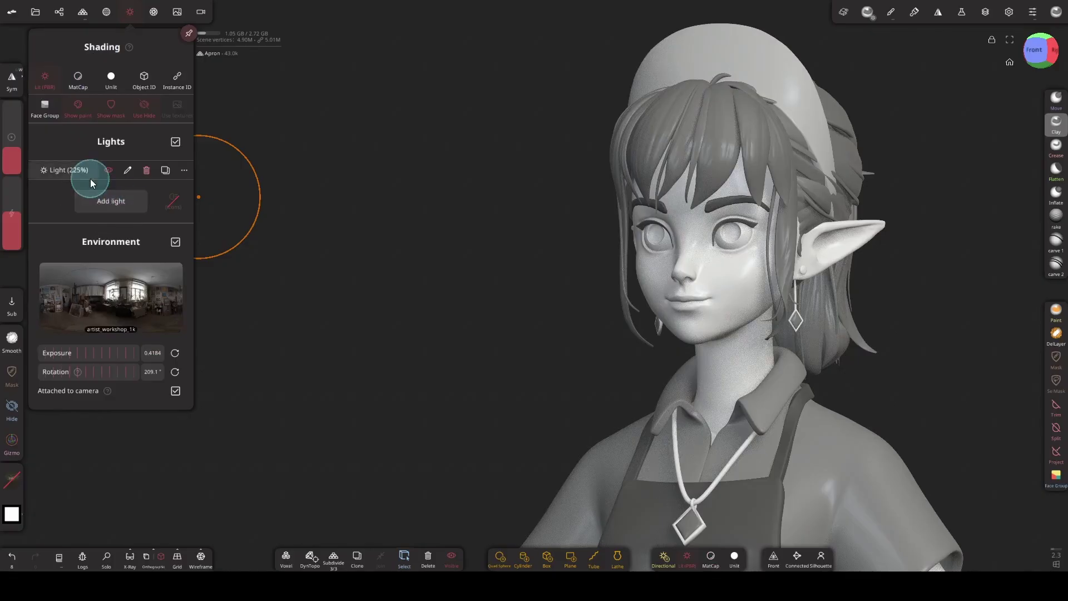
left_click(131, 13)
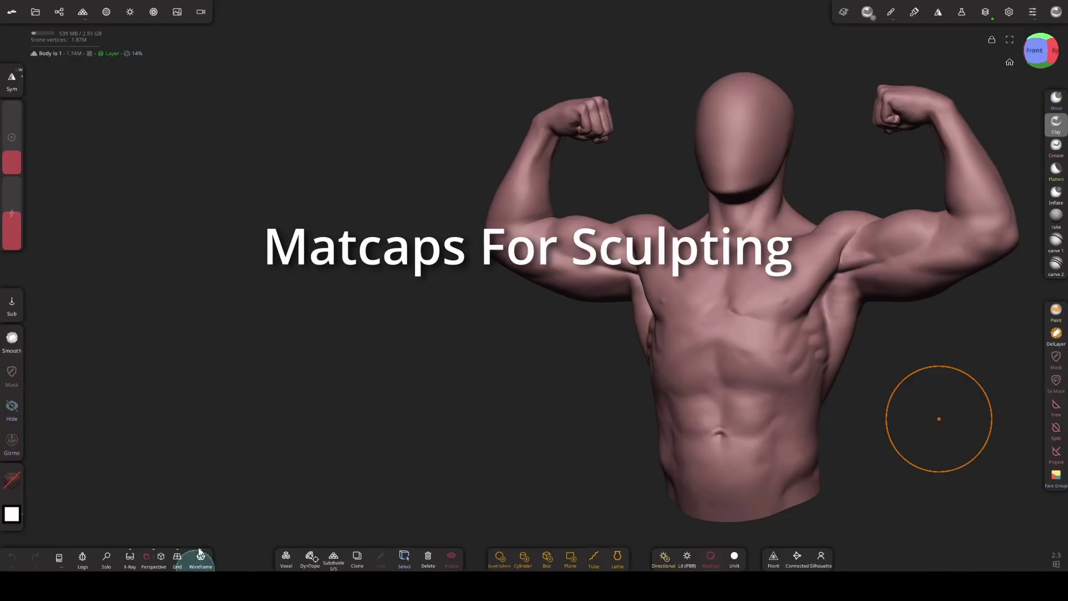
left_click(221, 426)
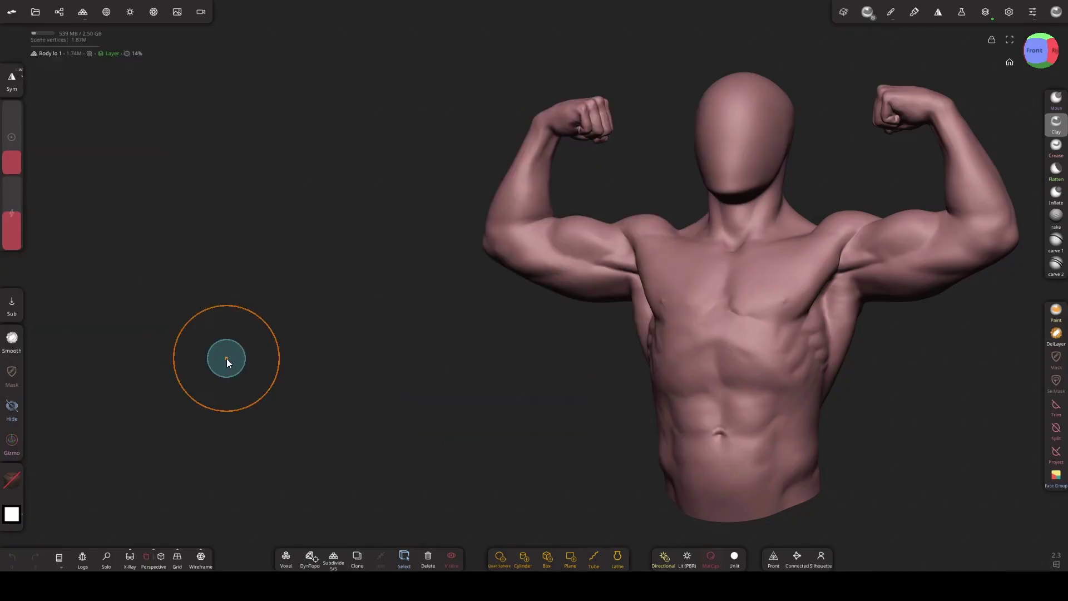
- Shade the torso with the silvery wevon_matcap3 matcap, then bring up a plain quad sphere
left_click(129, 12)
left_click(115, 188)
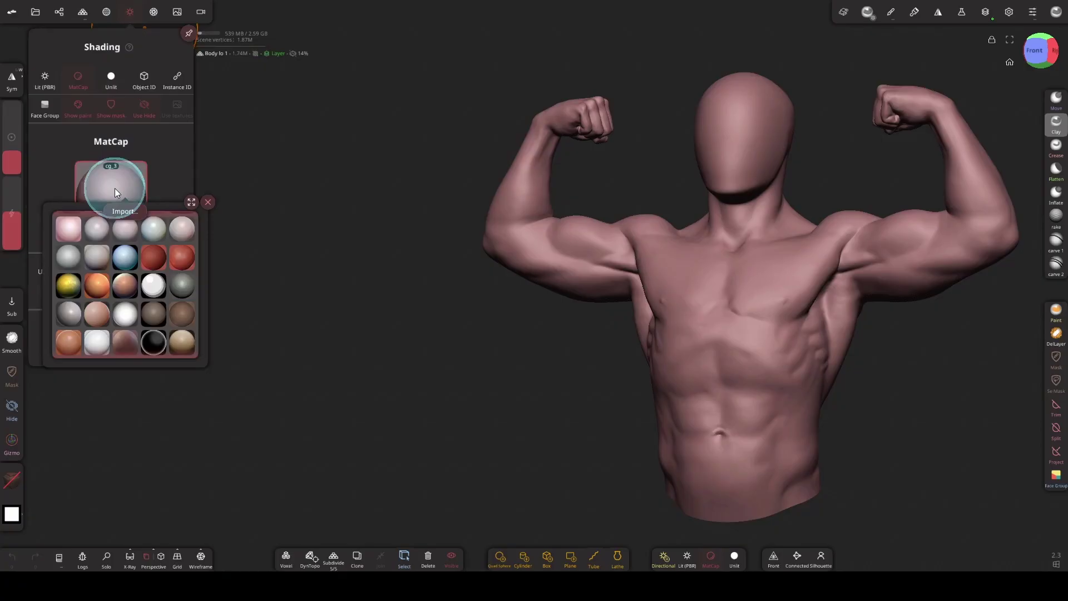
scroll(139, 284, "down", 2)
left_click(183, 323)
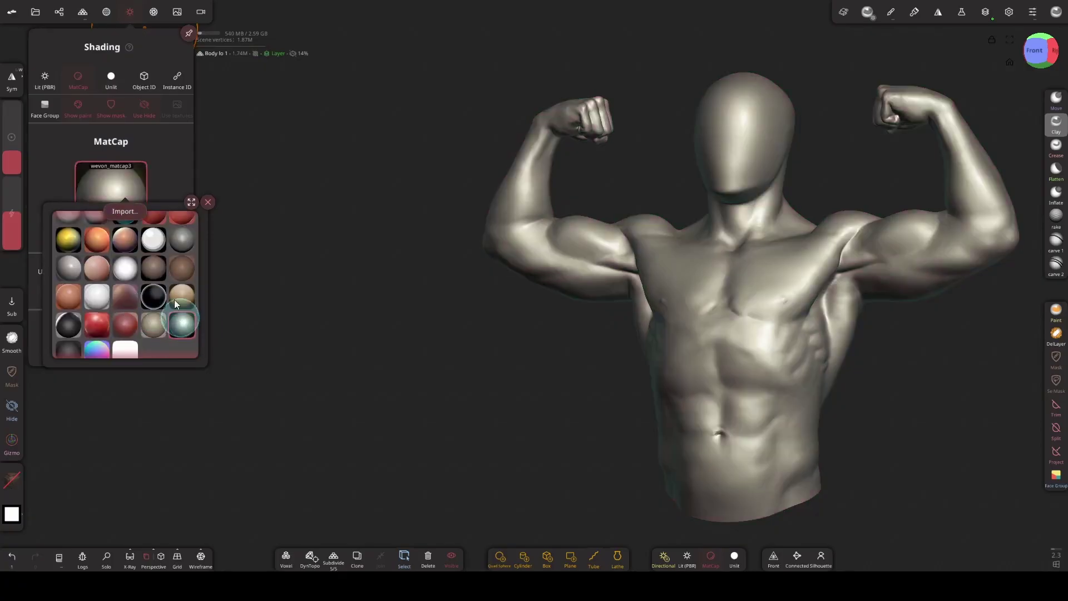
left_click(208, 202)
left_click(130, 12)
left_click(181, 288)
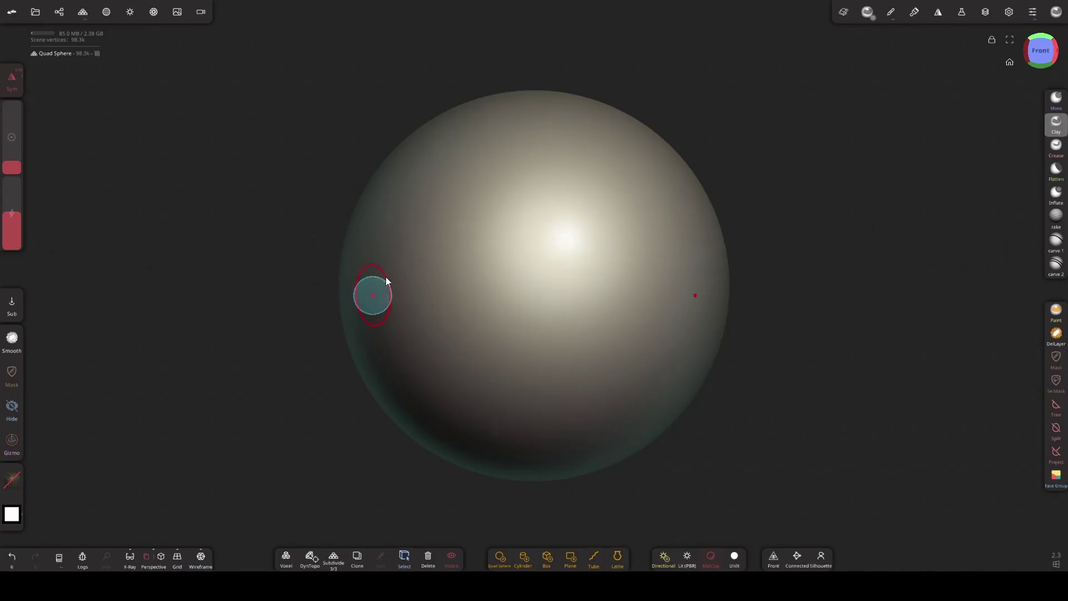
- Give the quad sphere the pale jeanDaCosta_matcap3 matcap in place of wevon_matcap3
left_click(130, 12)
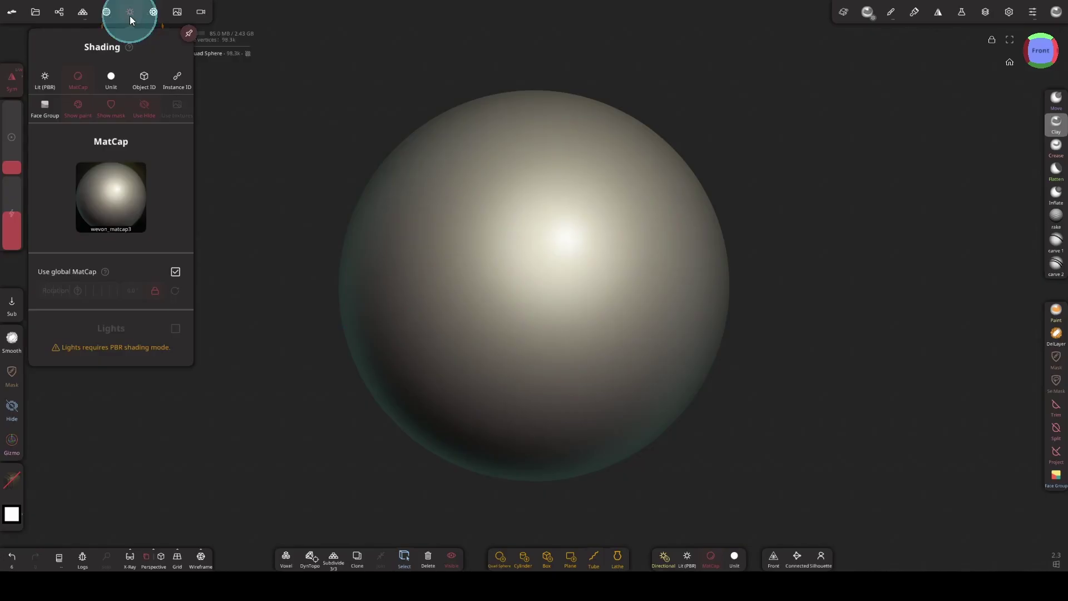
left_click(113, 181)
scroll(128, 262, "up", 3)
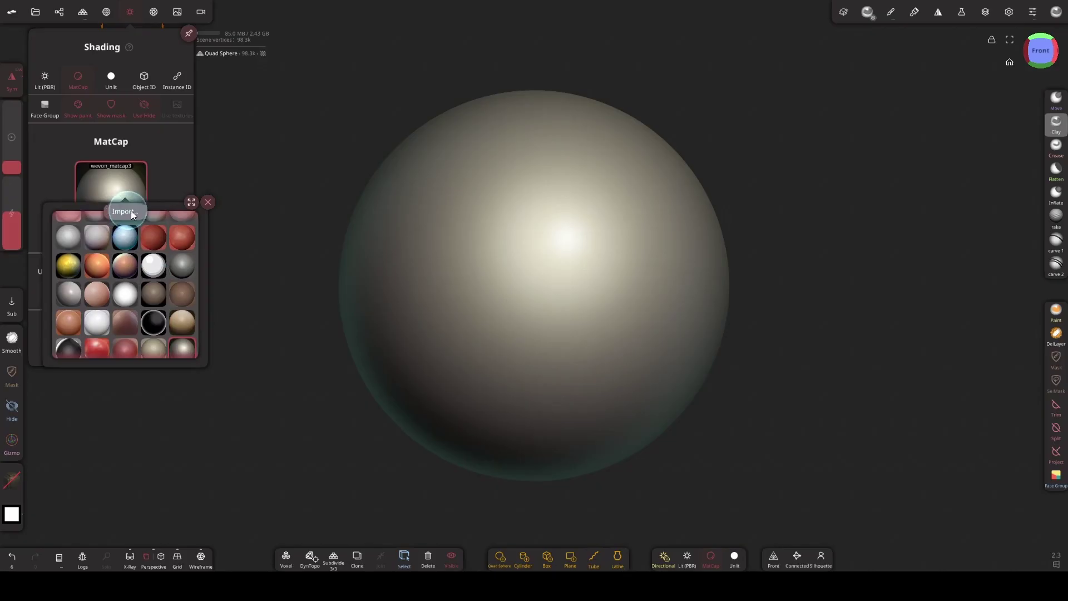
scroll(131, 302, "up", 2)
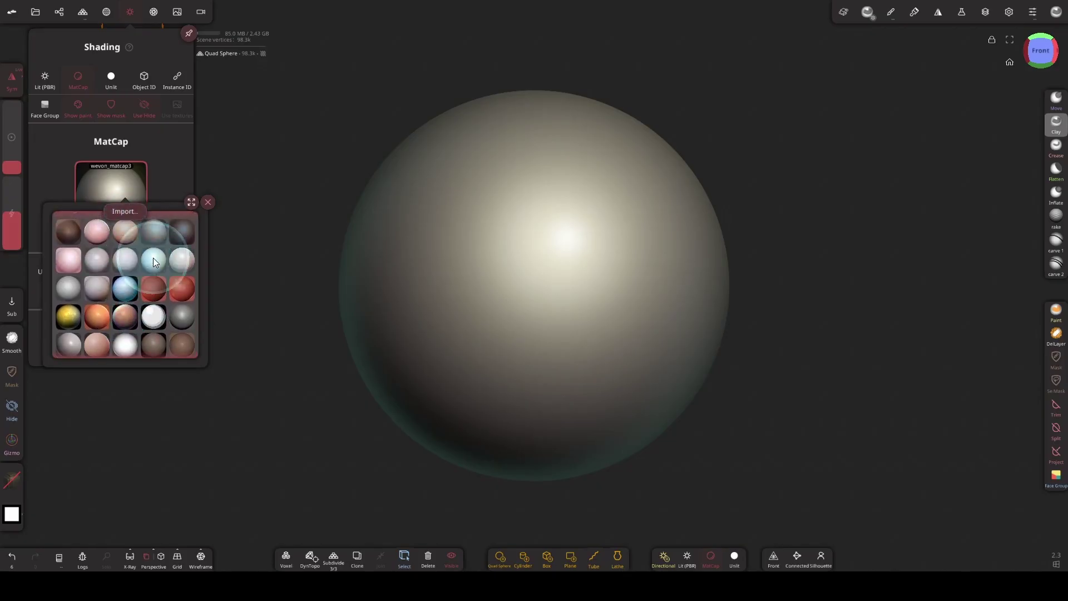
left_click(152, 258)
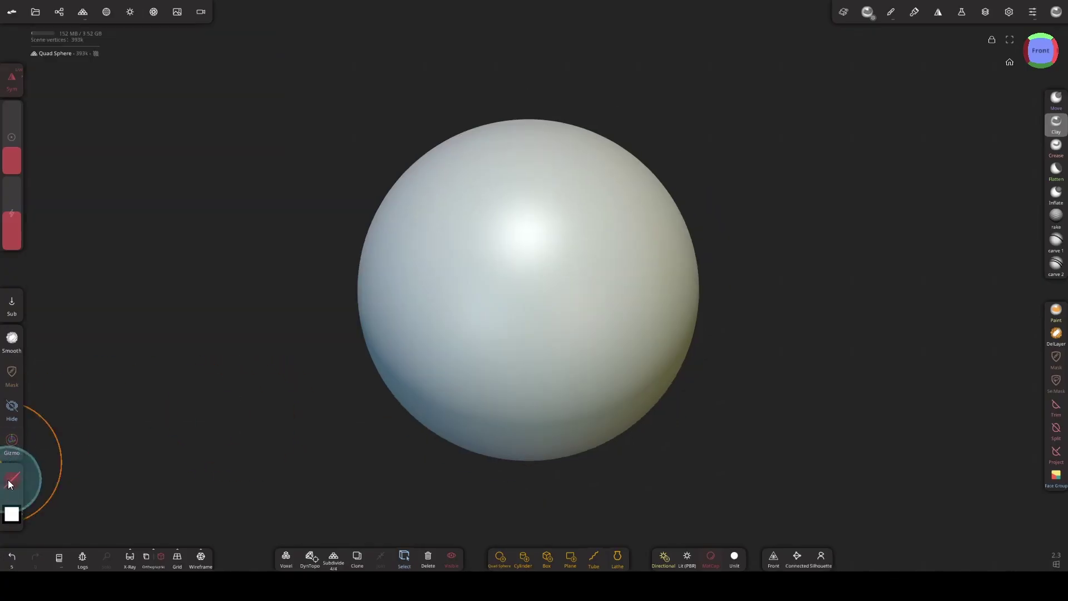
- Paint the entire quad sphere with red colour #de3333 using Paint all
left_click(10, 482)
left_click(121, 380)
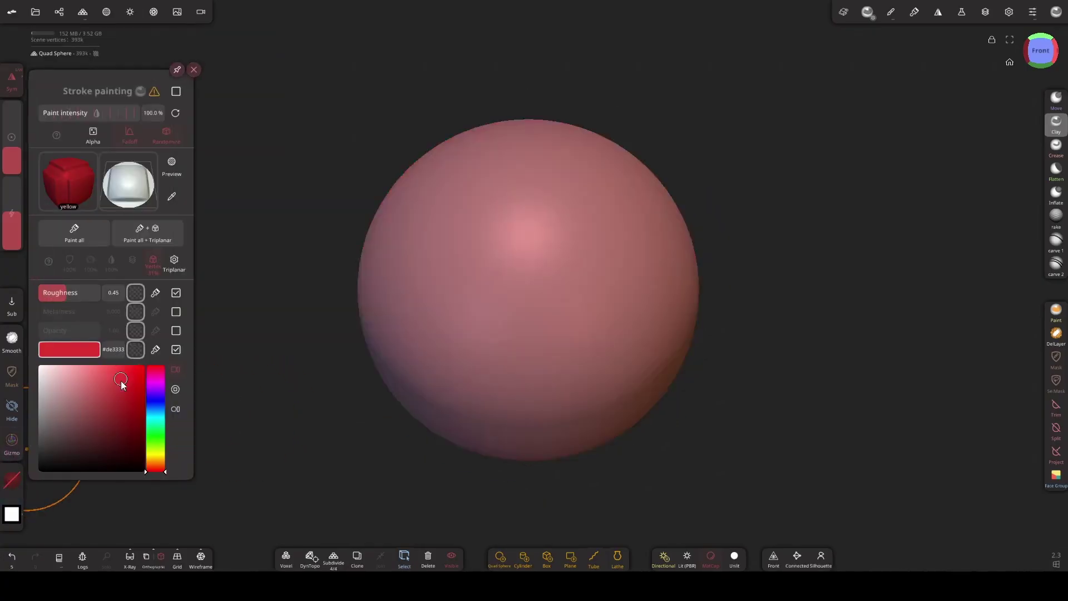
left_click(79, 238)
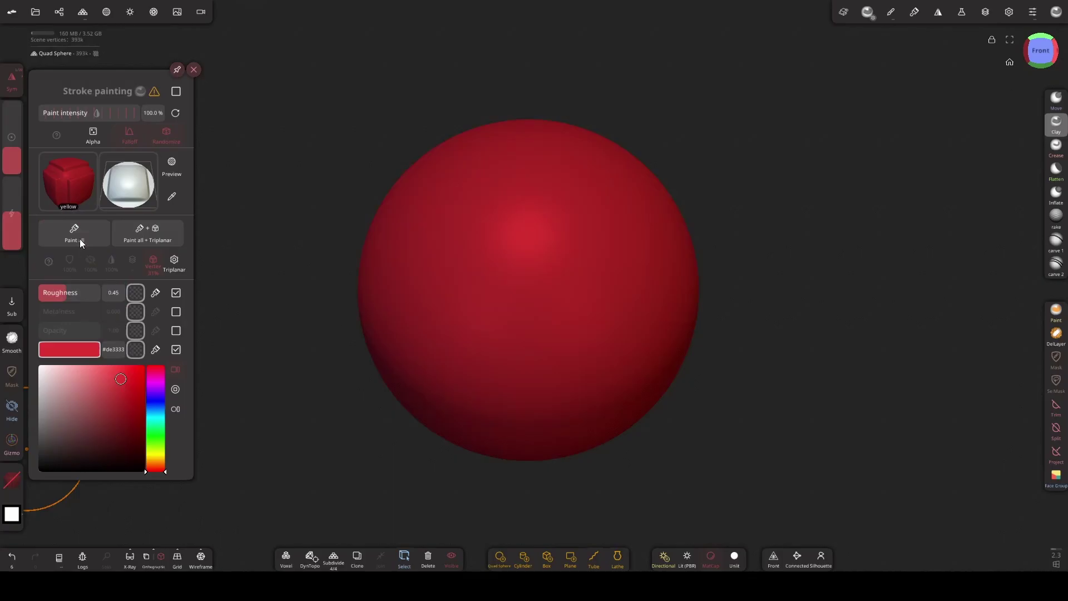
left_click(193, 69)
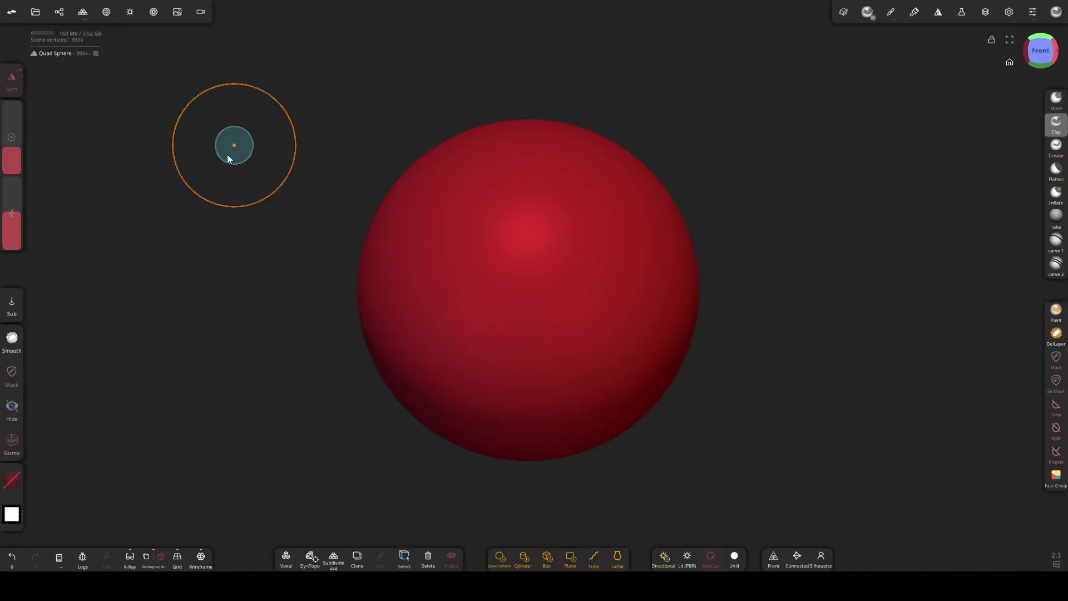
- Enable post-processing and Color Grading, bending the curve into an S-shape for deeper contrast
left_click(153, 12)
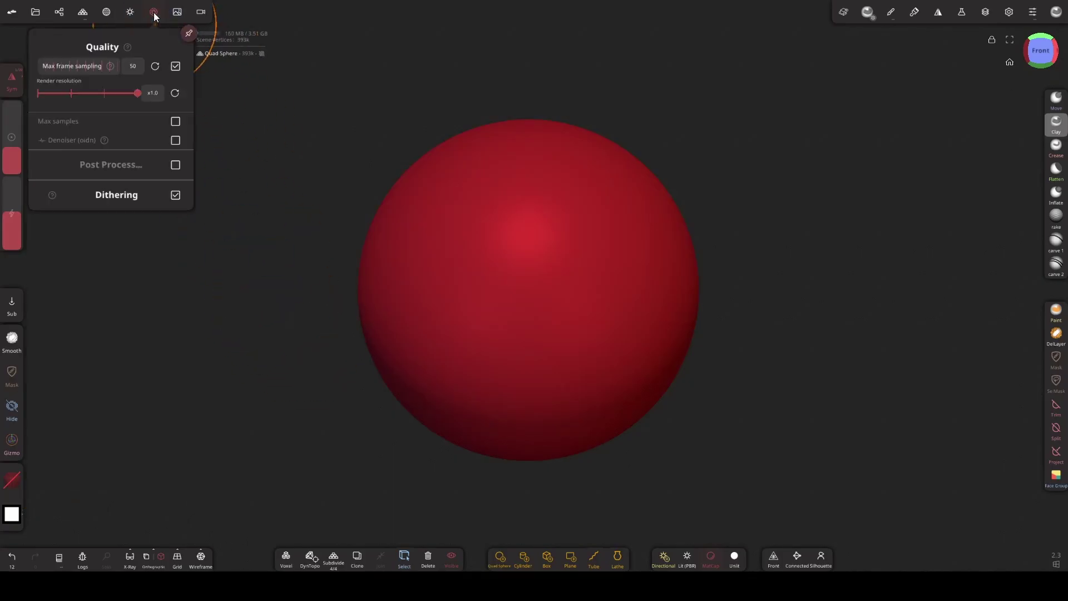
left_click(183, 166)
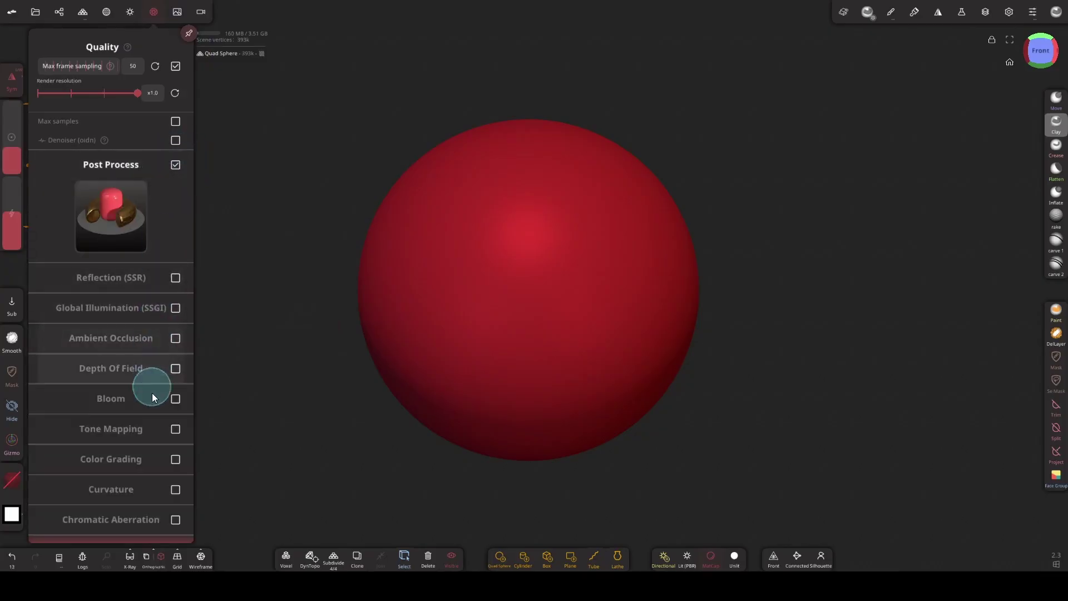
left_click_drag(148, 443, 161, 224)
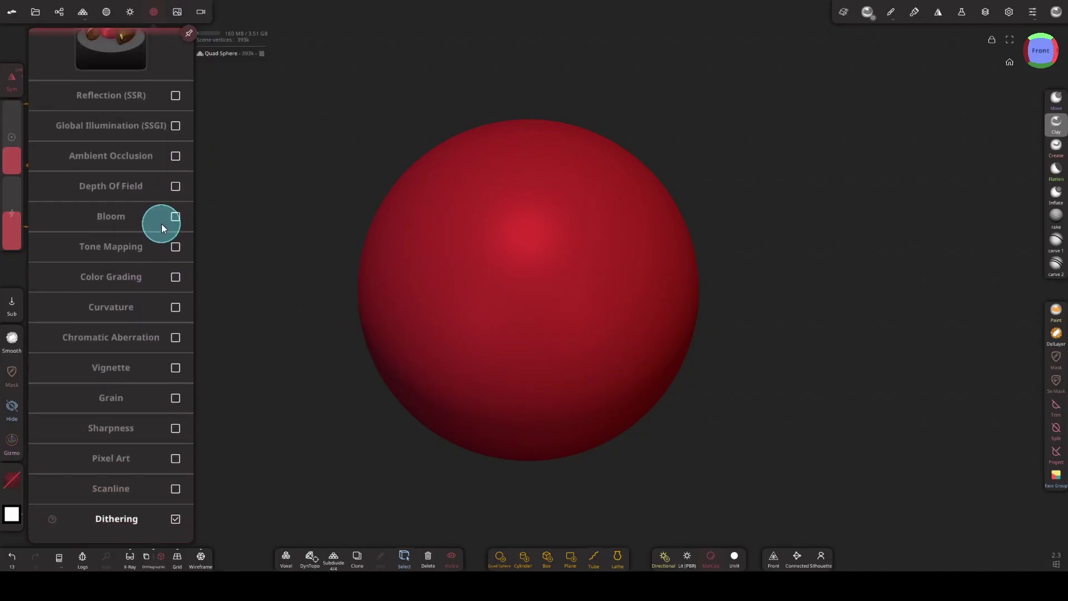
left_click(177, 285)
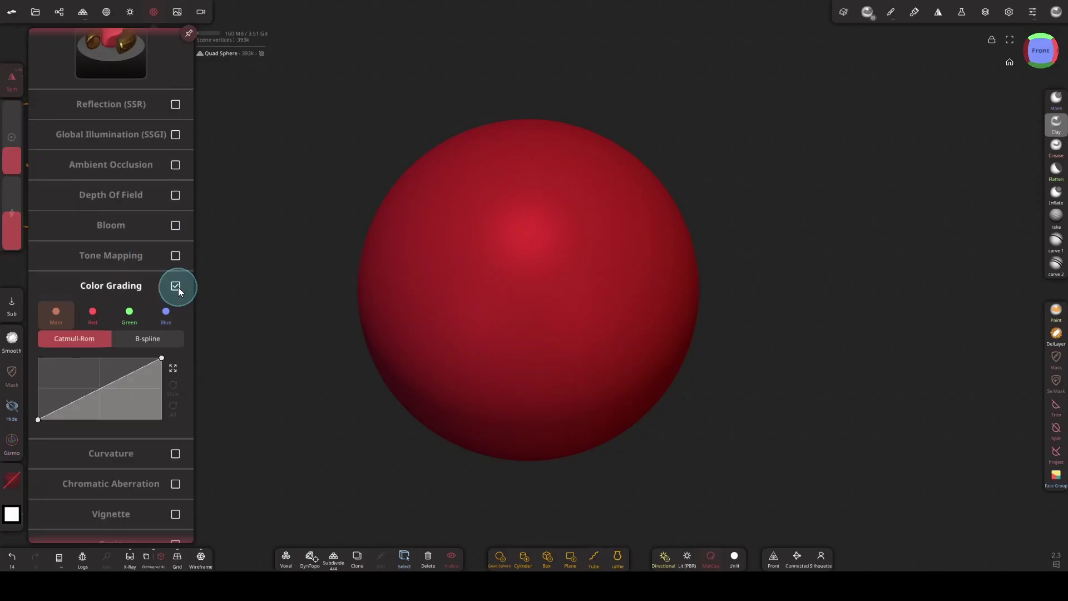
left_click_drag(89, 389, 117, 378)
left_click_drag(86, 401, 92, 400)
left_click(154, 12)
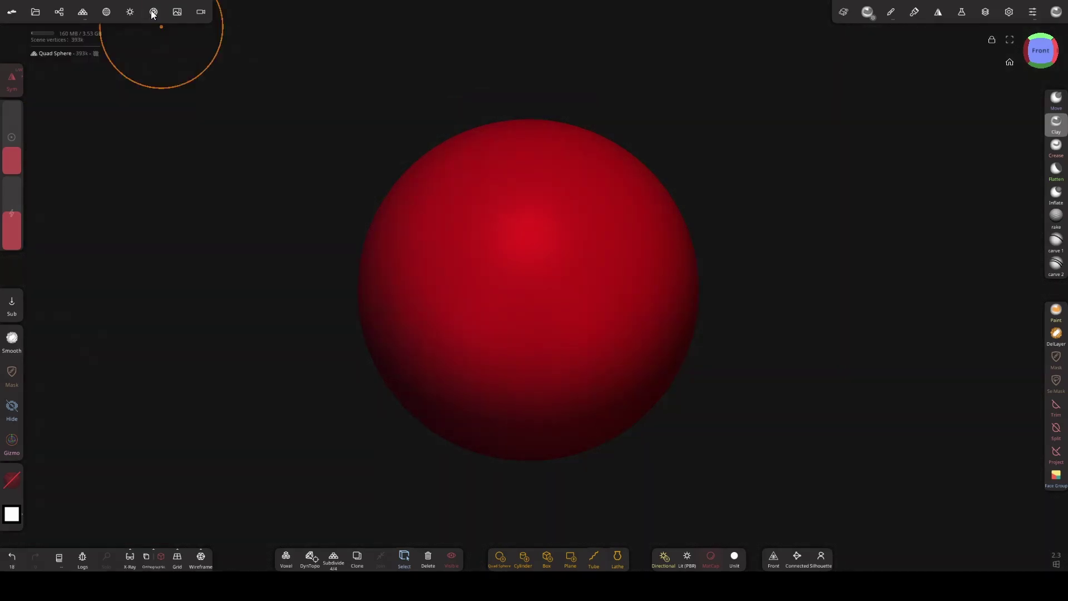
- Pin the Project panel's Render options and set the final render size to Square
left_click(38, 12)
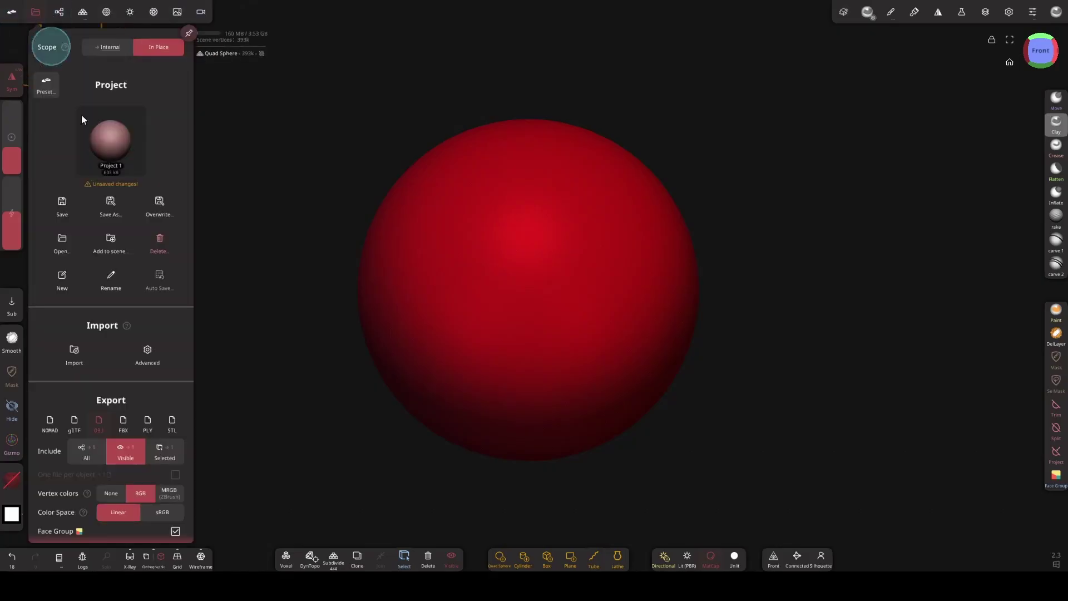
left_click_drag(132, 462, 153, 102)
left_click_drag(143, 338, 170, 225)
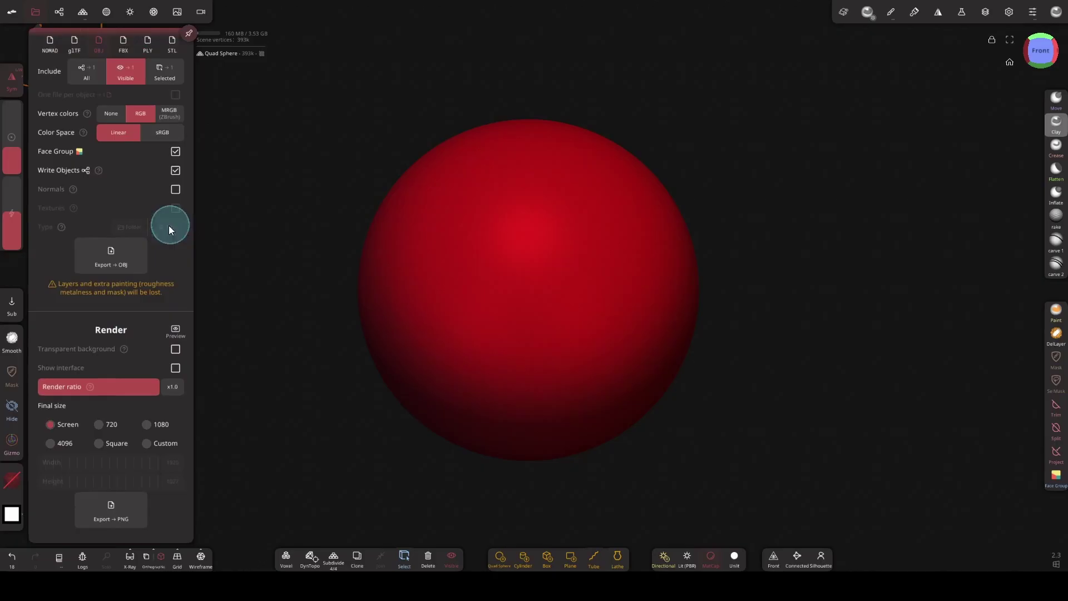
left_click(185, 29)
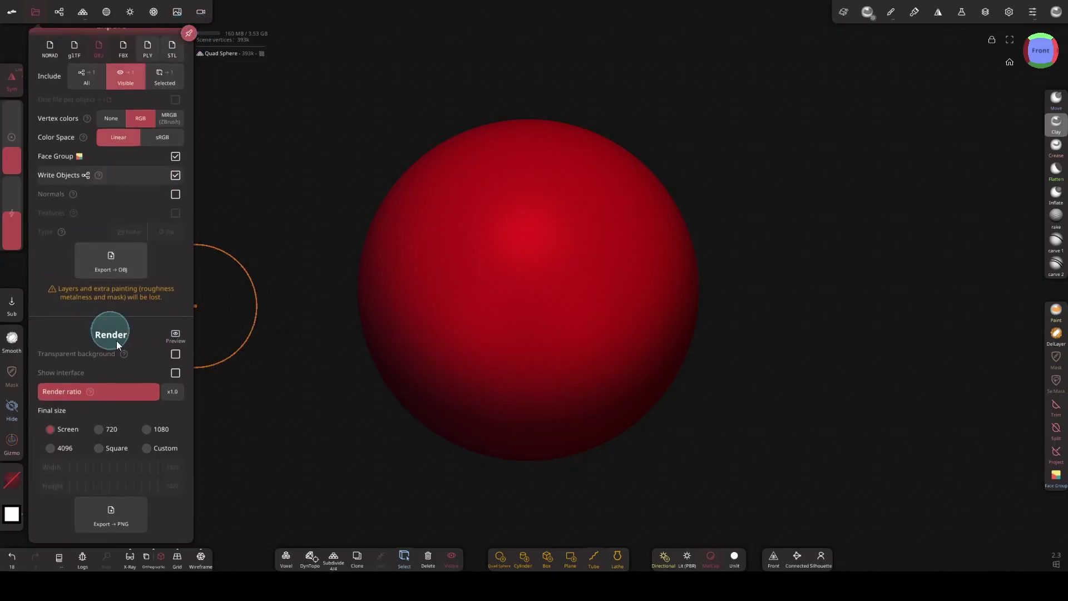
left_click(99, 447)
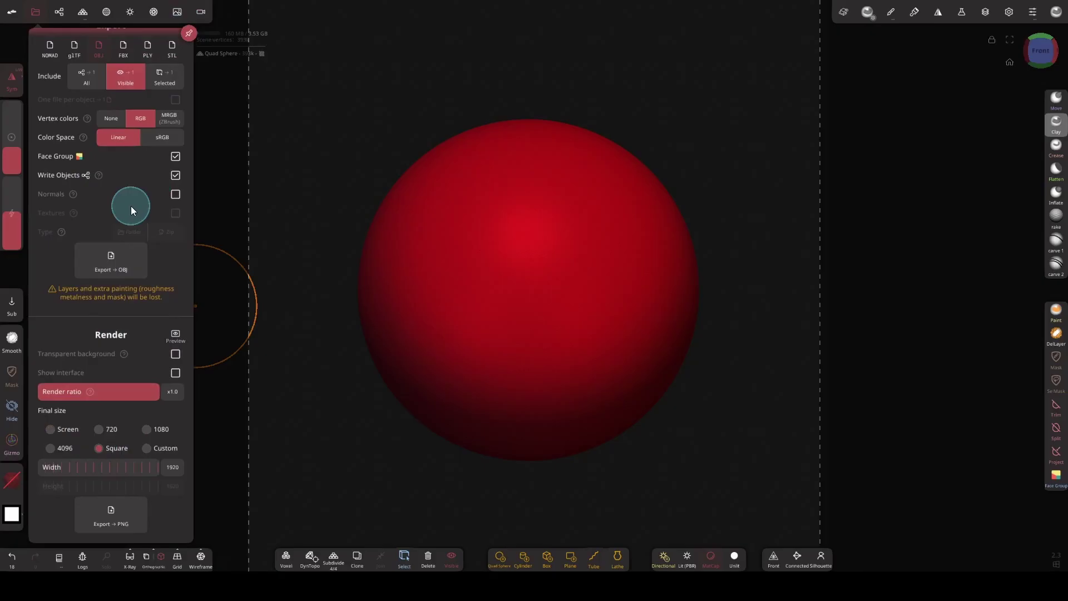
- Preview the render zoomed close on the sphere and export a transparent-background PNG
left_click(176, 334)
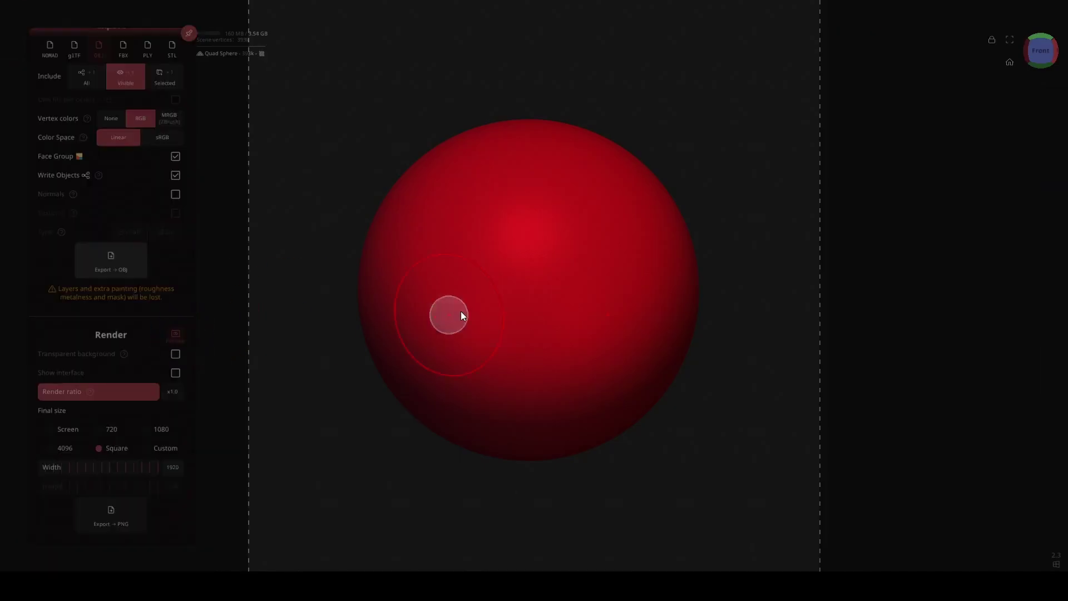
left_click(1010, 41)
mouse_move(538, 302)
right_mouse_down()
mouse_move(551, 72)
mouse_move(536, 1)
right_mouse_up()
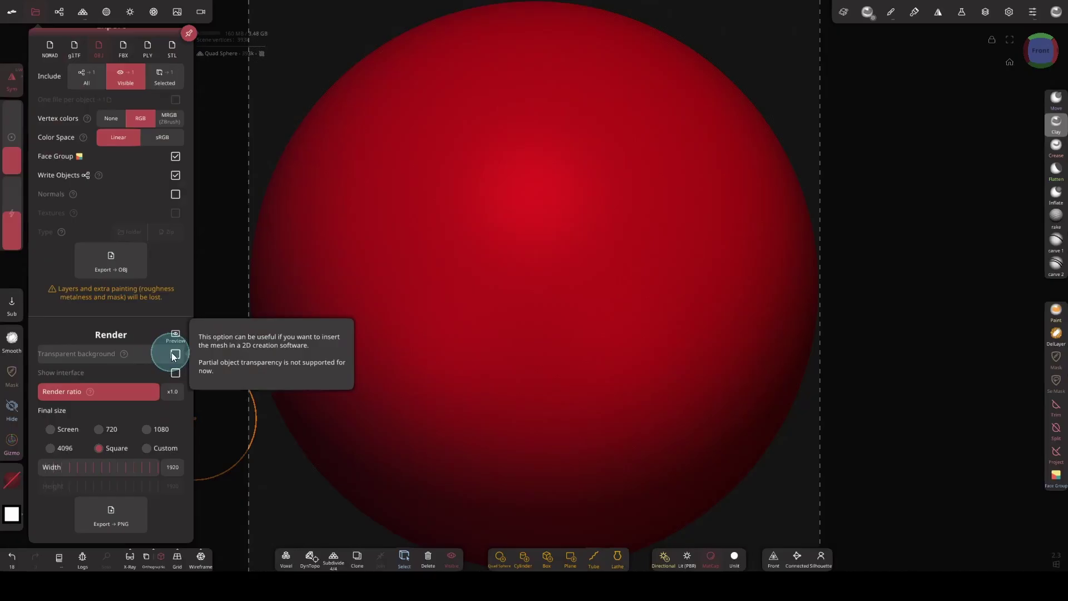
left_click(176, 354)
left_click(128, 515)
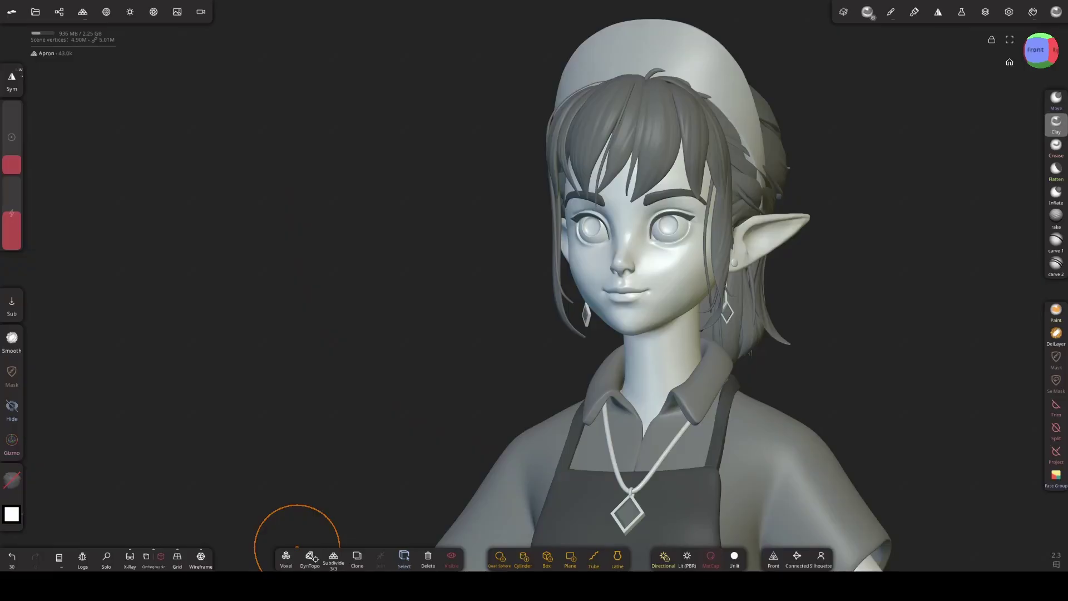
- Replace the character's grey matcap with the red mod matcap and orbit to check it
left_click(130, 12)
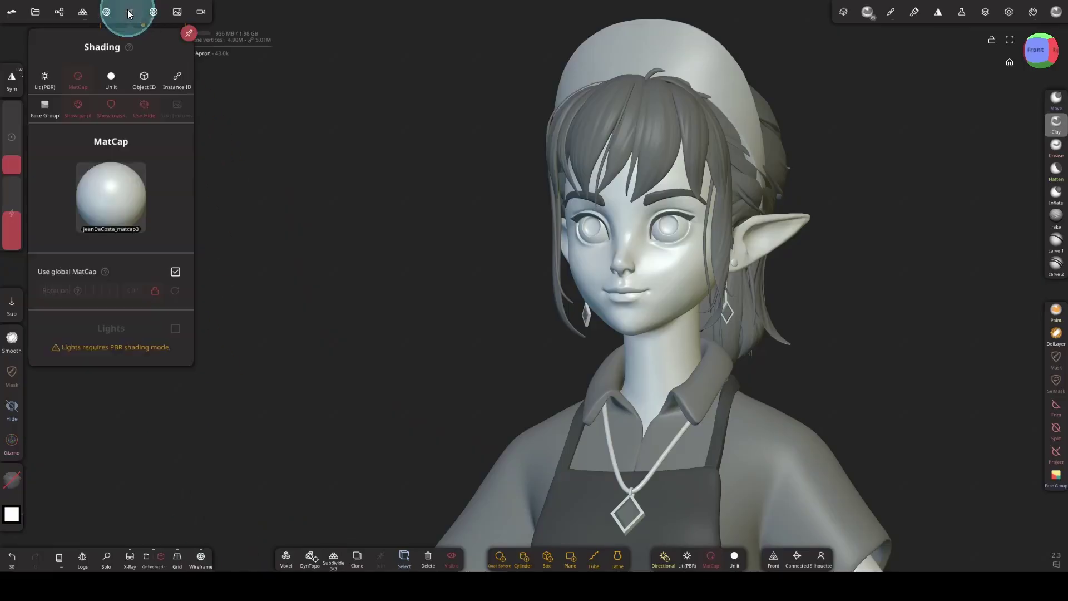
left_click(117, 100)
left_click(109, 205)
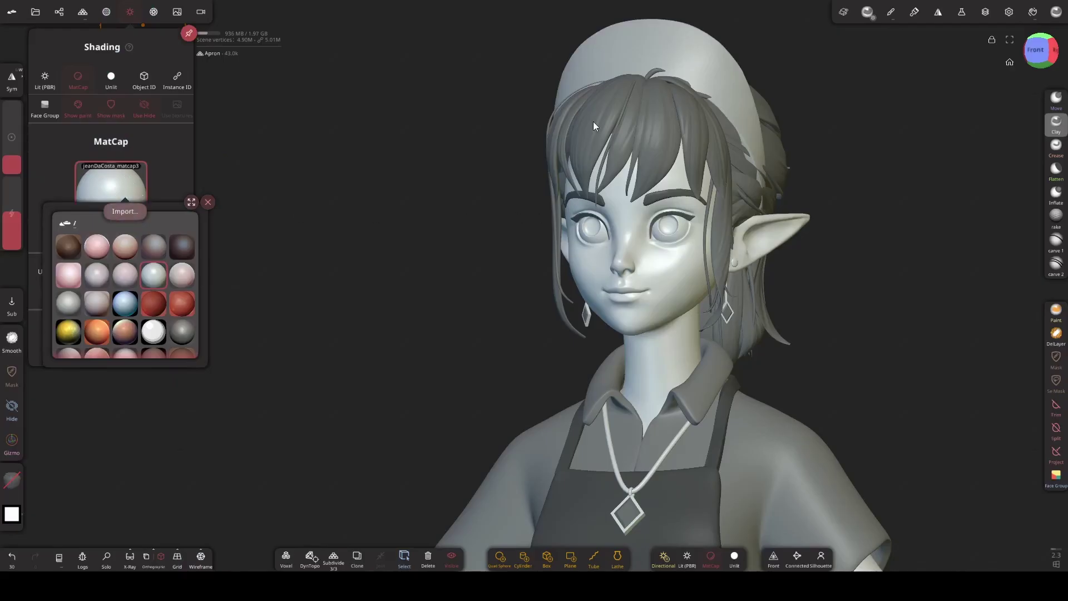
left_click(339, 175)
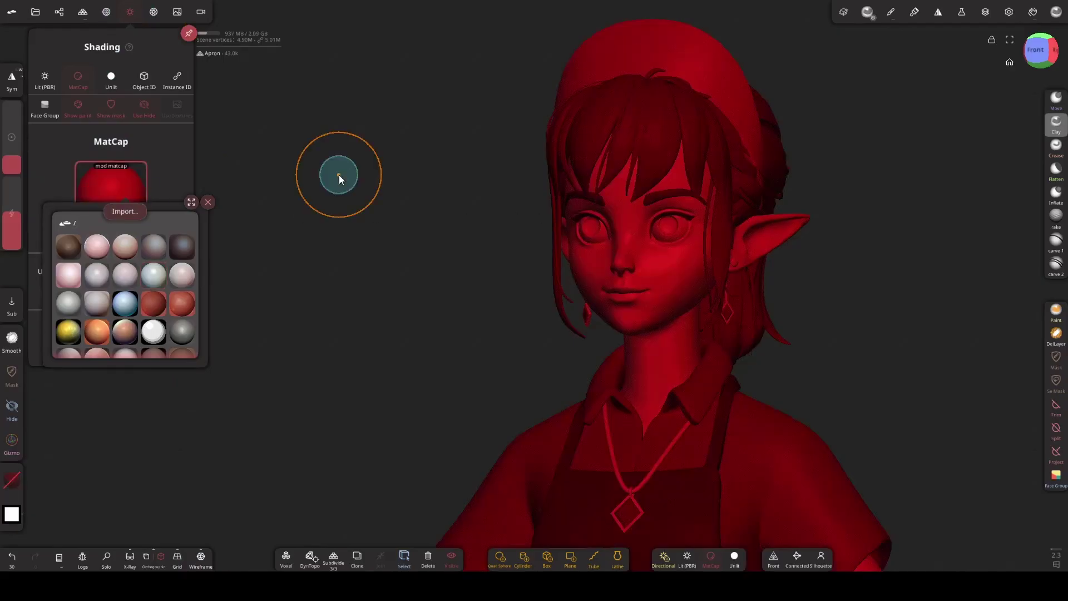
left_click(208, 202)
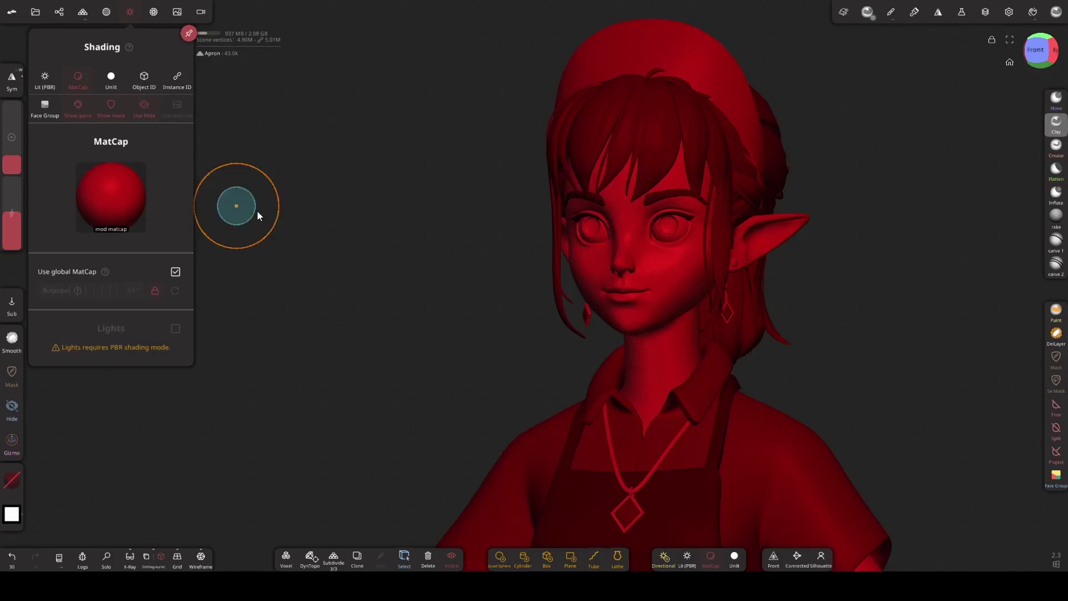
left_click(130, 11)
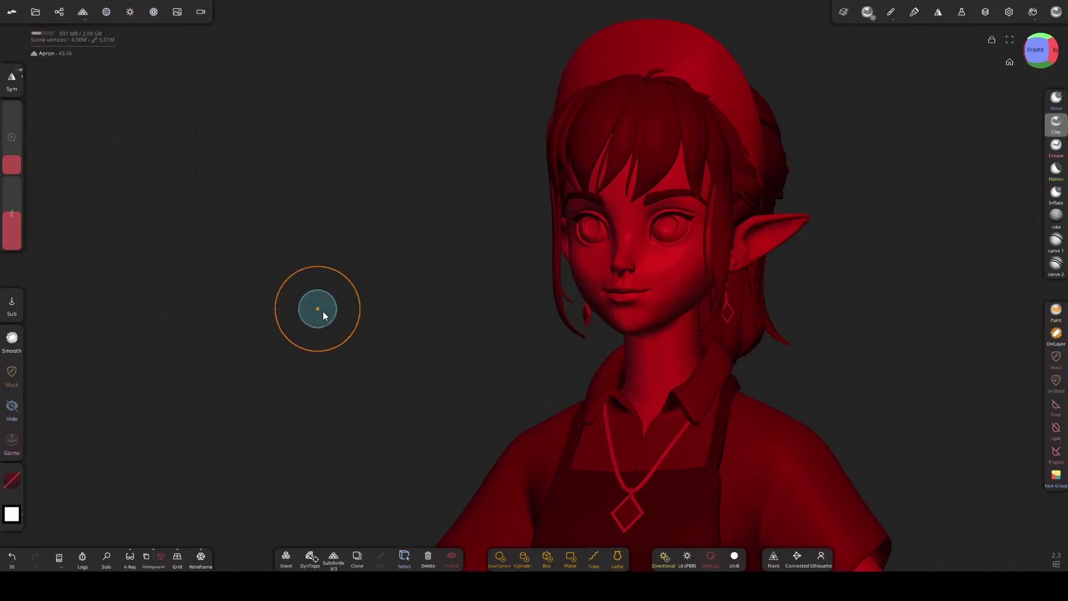
mouse_move(348, 299)
left_mouse_down()
mouse_move(318, 298)
mouse_move(348, 299)
left_mouse_up()
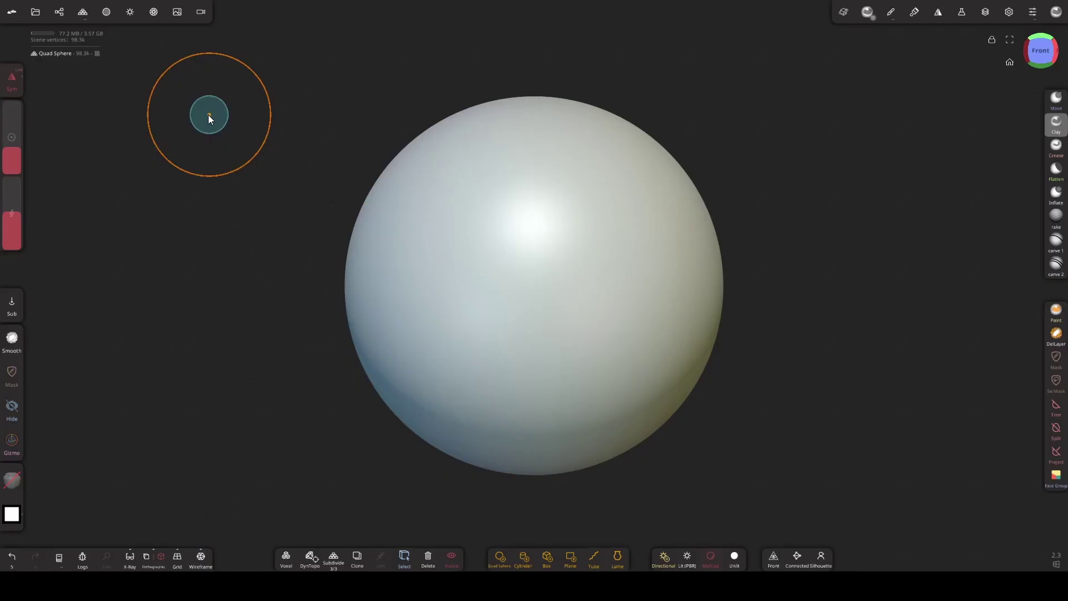
- Set the quad sphere to Lit (PBR) shading with the artist_workshop_1k environment
left_click(129, 17)
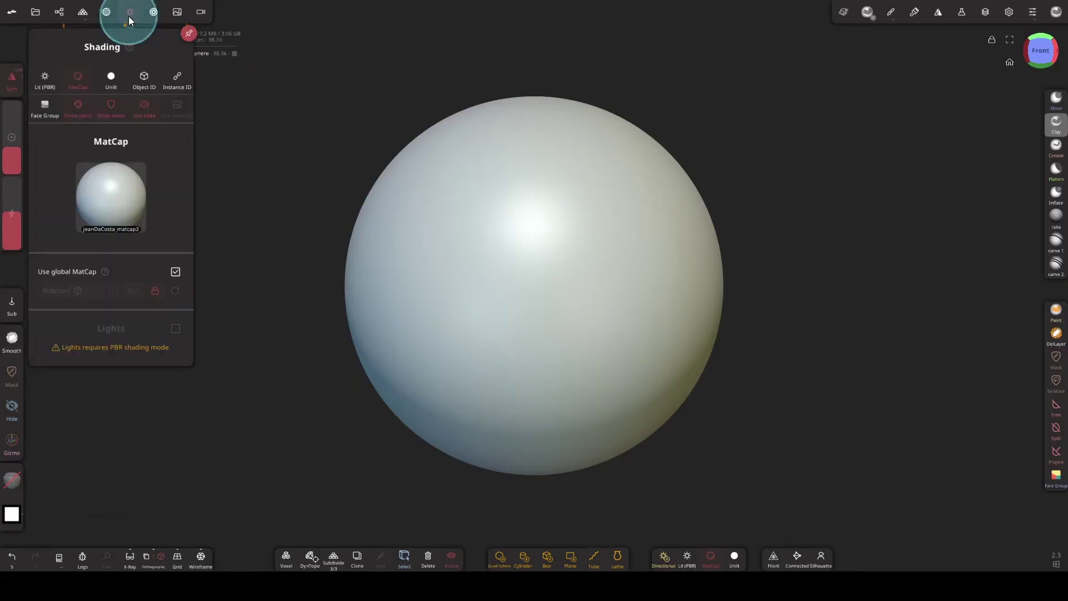
left_click(45, 82)
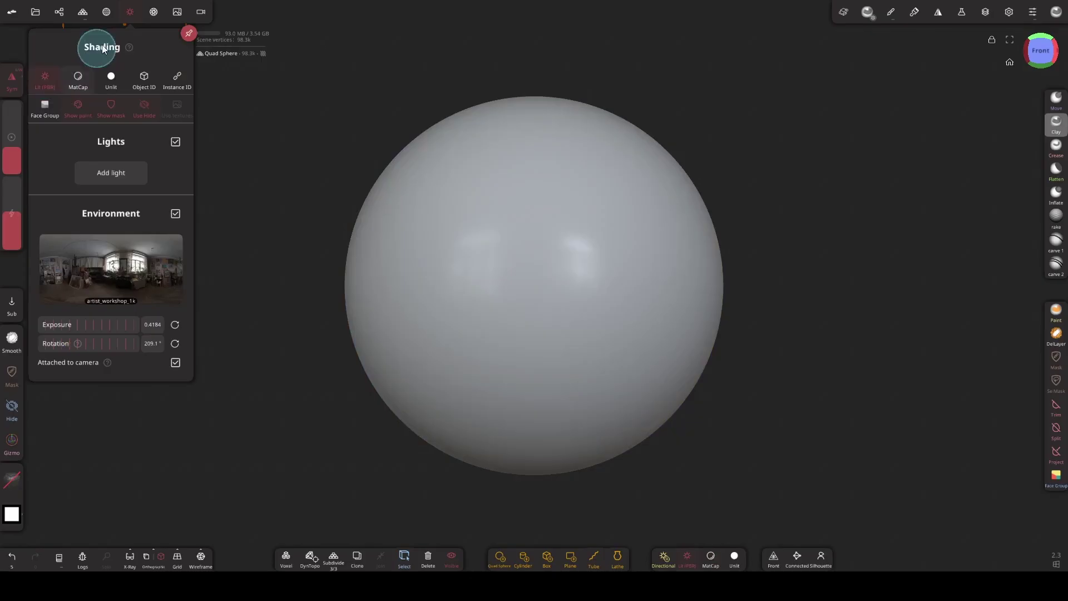
- Add a light at intensity 3.23, lower environment exposure to 0.22, and aim it at the sphere's top
left_click(121, 172)
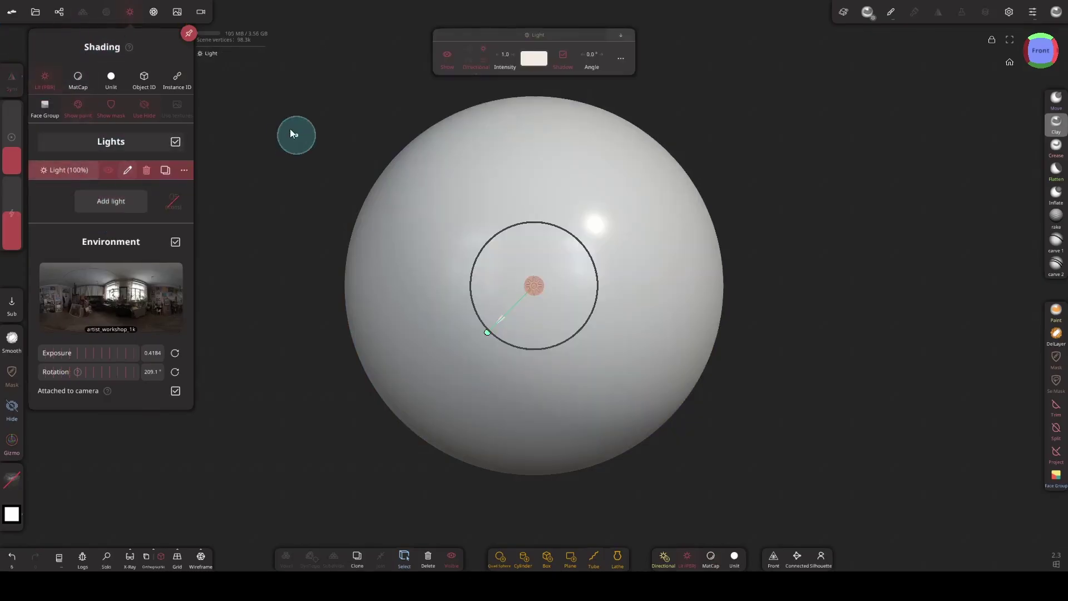
left_click_drag(506, 60, 523, 61)
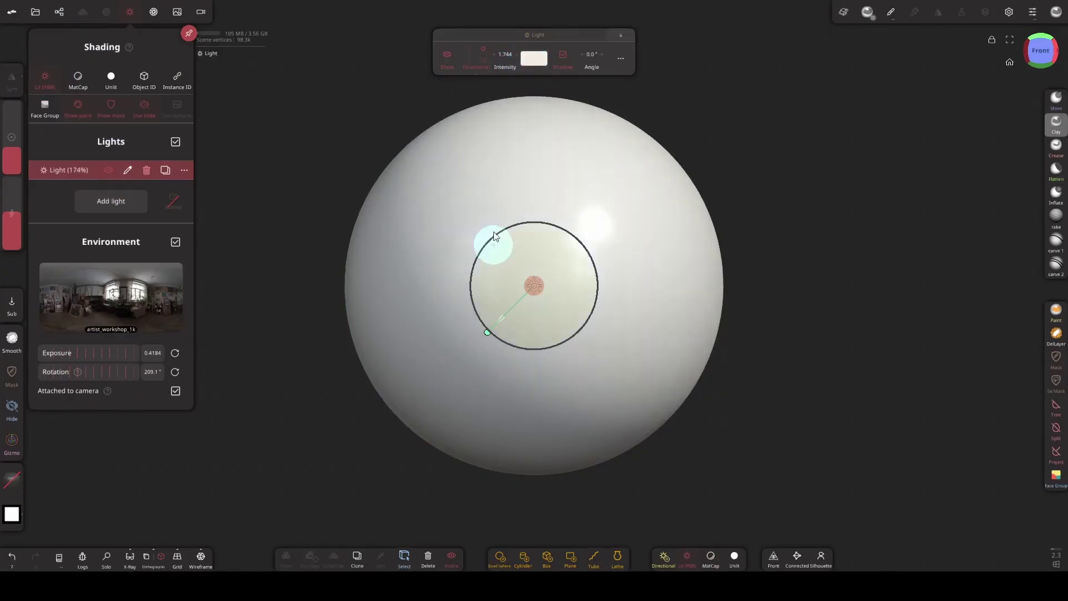
left_click_drag(110, 353, 44, 352)
left_click_drag(484, 61, 519, 60)
left_click_drag(487, 332, 533, 352)
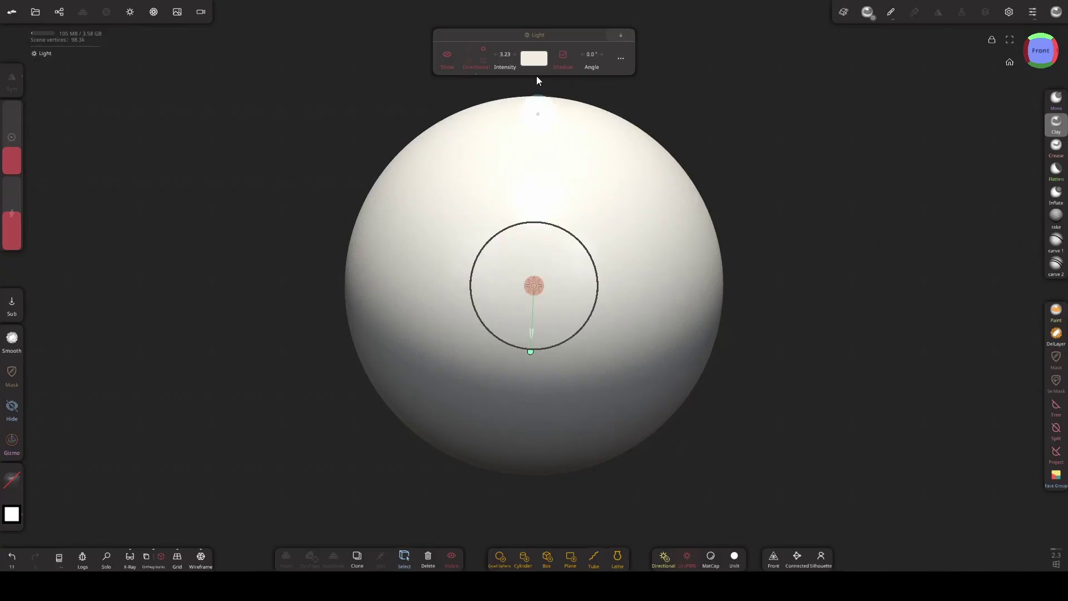
- Warm the light colour to about 5258 K and aim it at the sphere's upper right
left_click(534, 58)
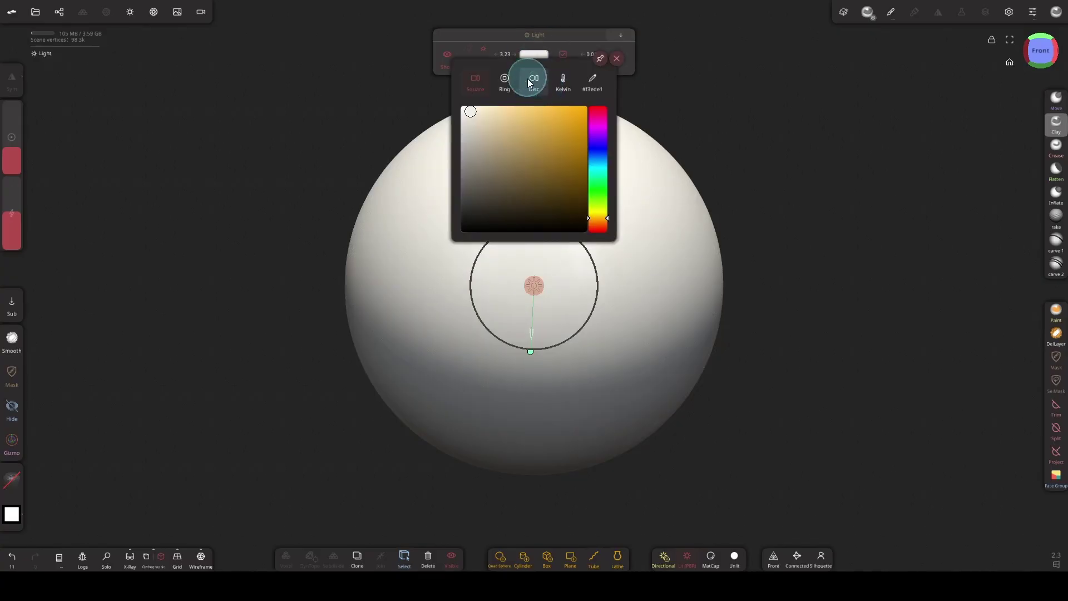
left_click(562, 83)
mouse_move(516, 111)
left_mouse_down()
mouse_move(497, 108)
mouse_move(552, 115)
mouse_move(512, 116)
left_mouse_up()
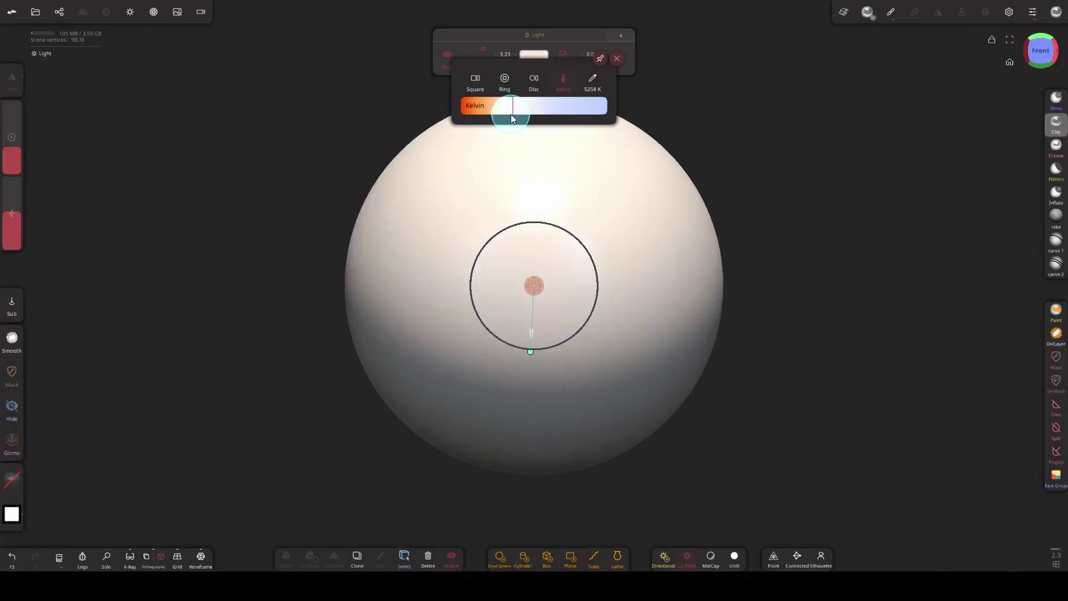
left_click(617, 58)
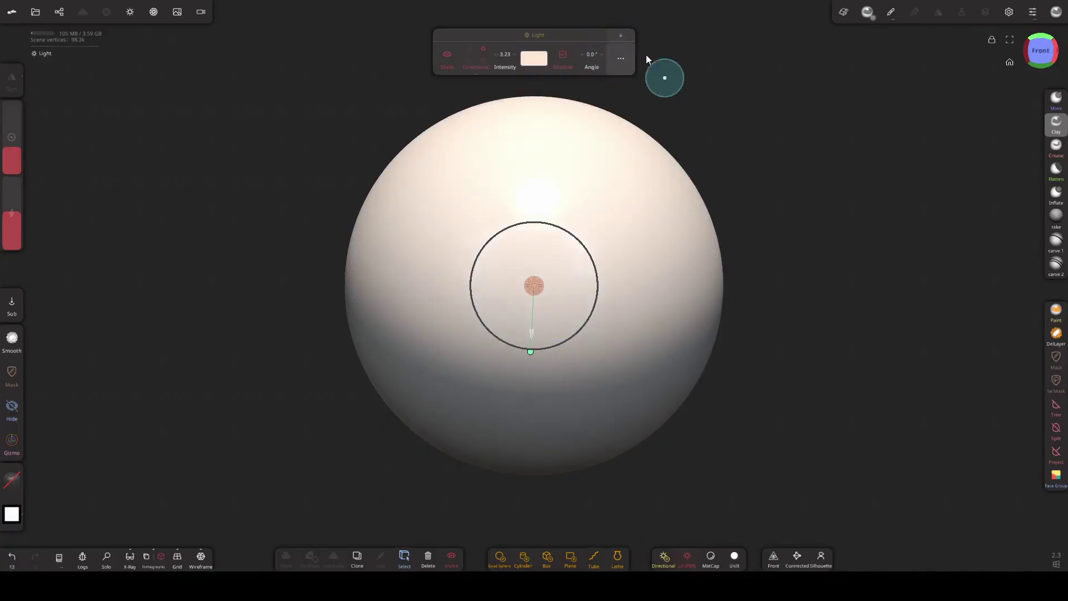
left_click_drag(531, 351, 492, 338)
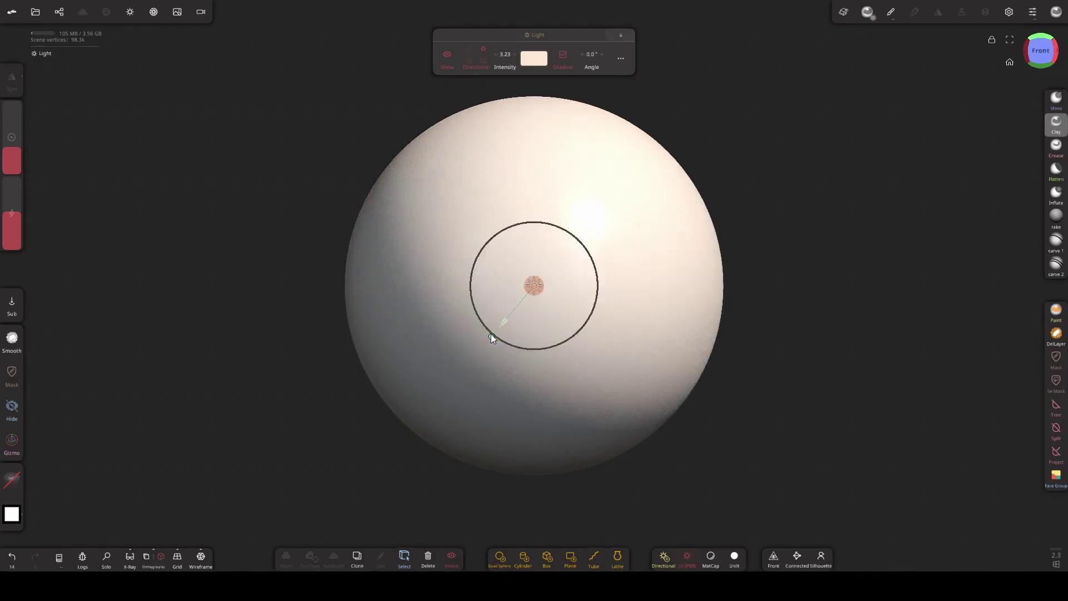
- Paint the whole sphere with the iron material at roughness 0.42 and metalness 1.000
left_click(720, 101)
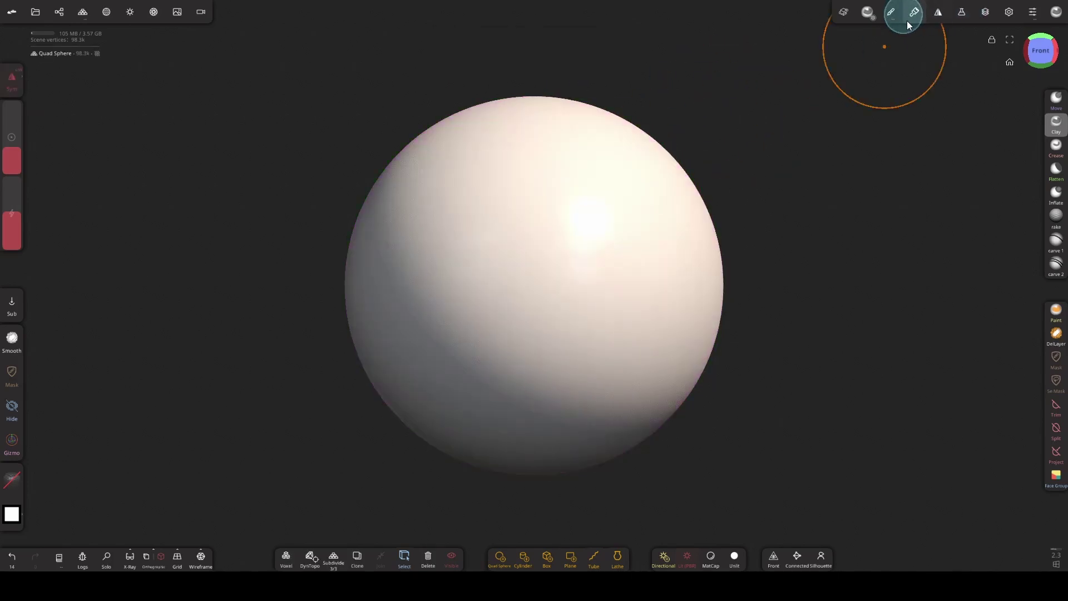
left_click(915, 12)
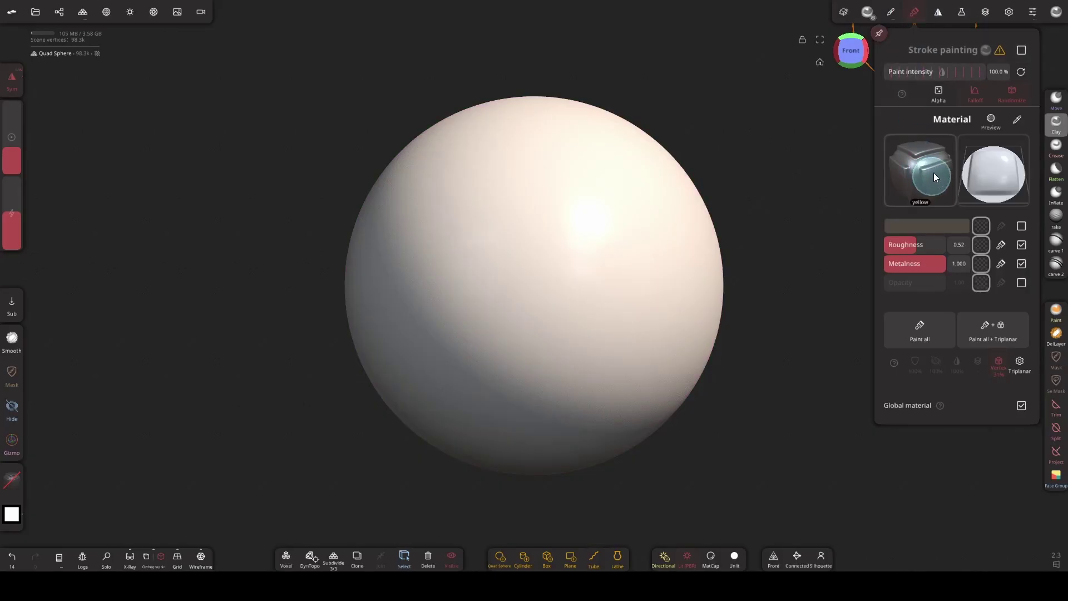
left_click(916, 181)
left_click(850, 219)
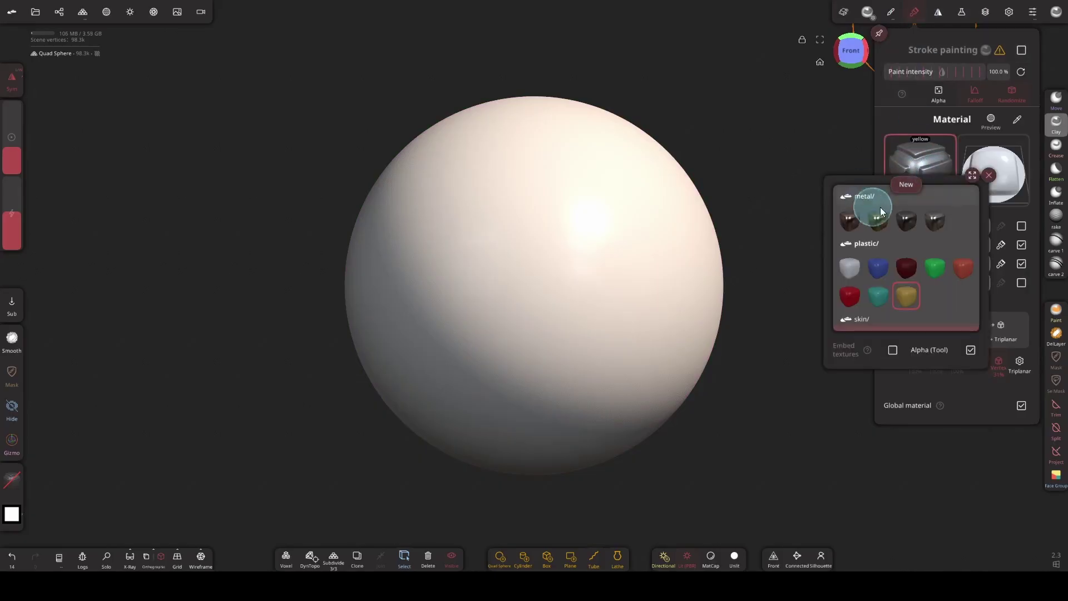
left_click(909, 222)
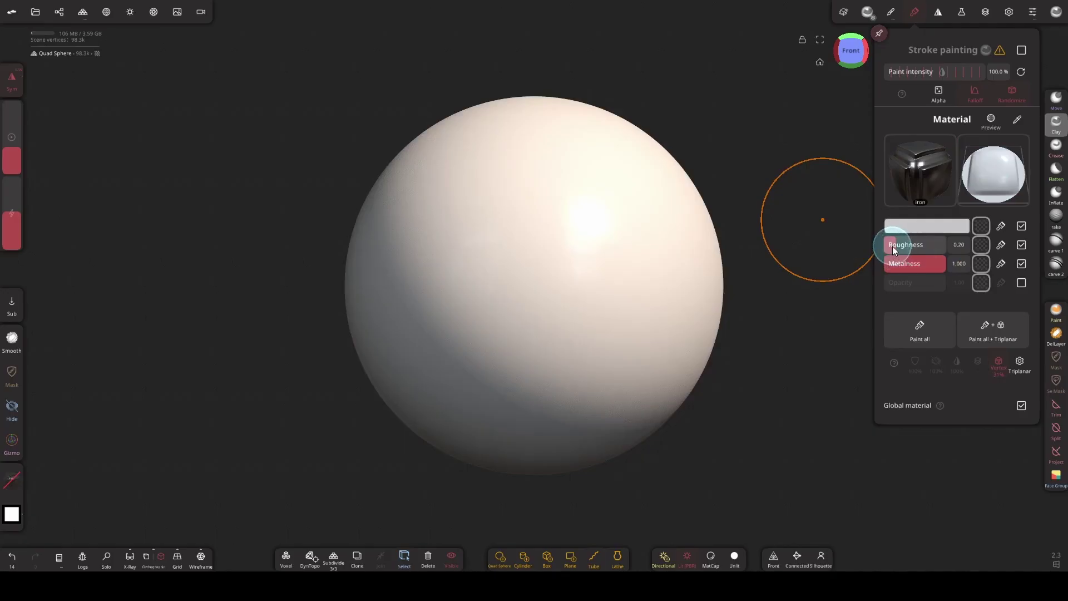
left_click_drag(893, 246, 907, 246)
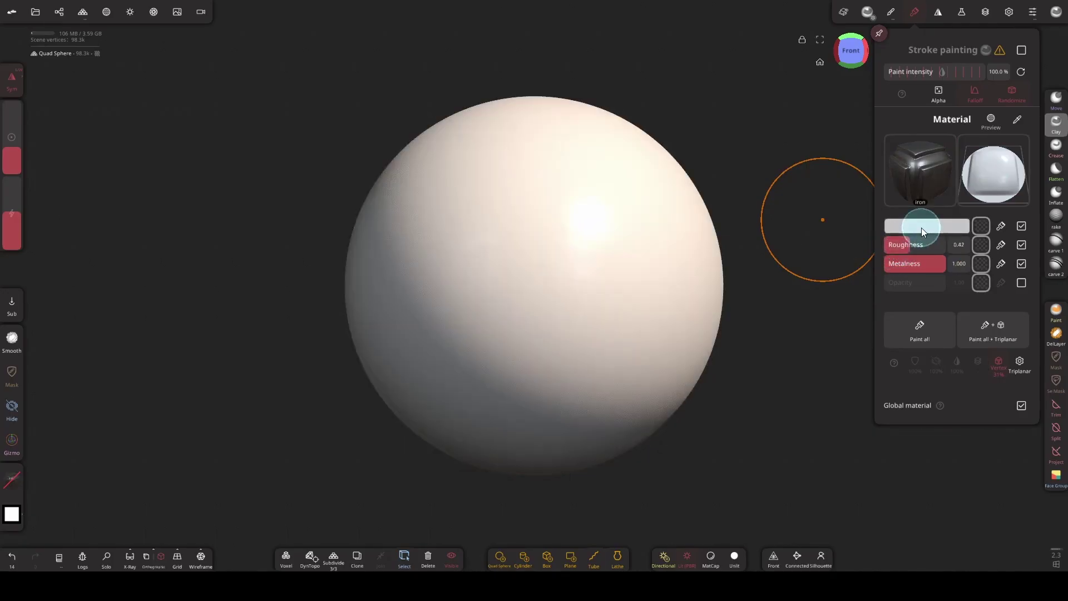
left_click(924, 326)
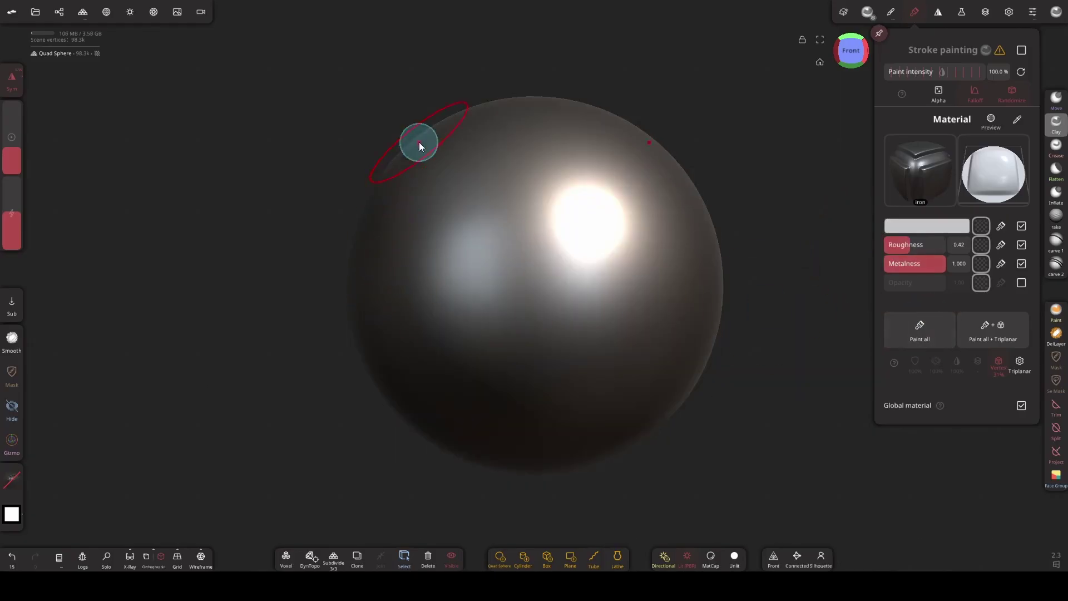
- Set the render export to a transparent background and a square final size
left_click(124, 79)
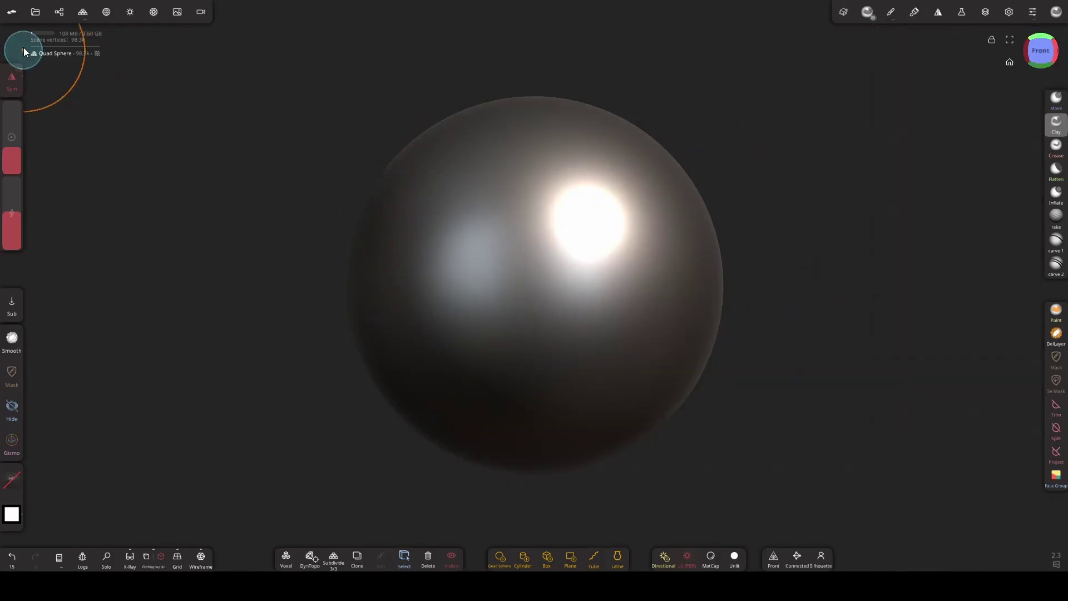
left_click(37, 13)
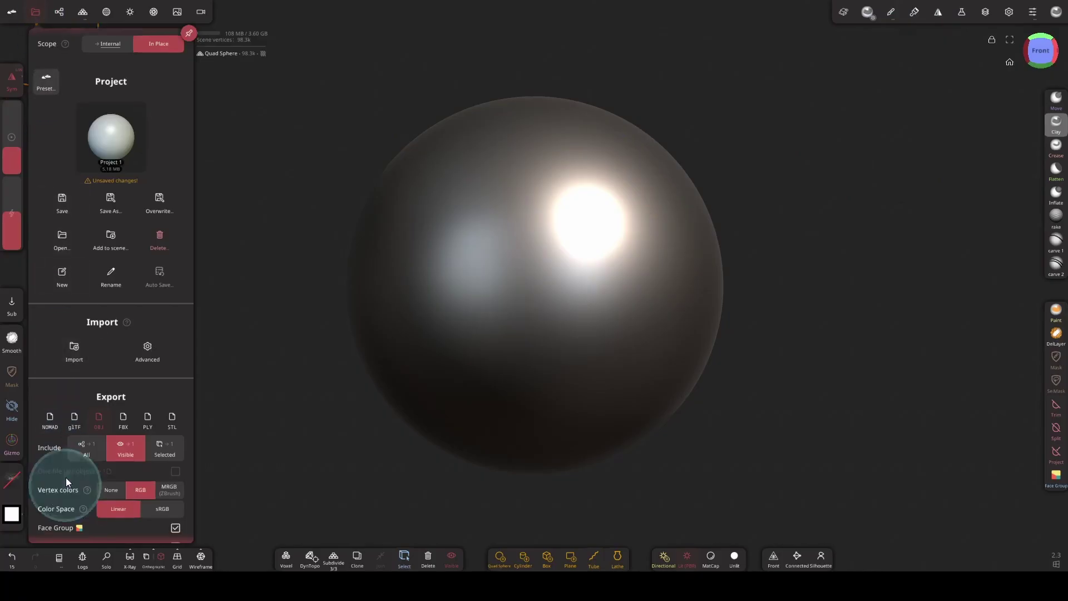
left_click_drag(66, 478, 102, 95)
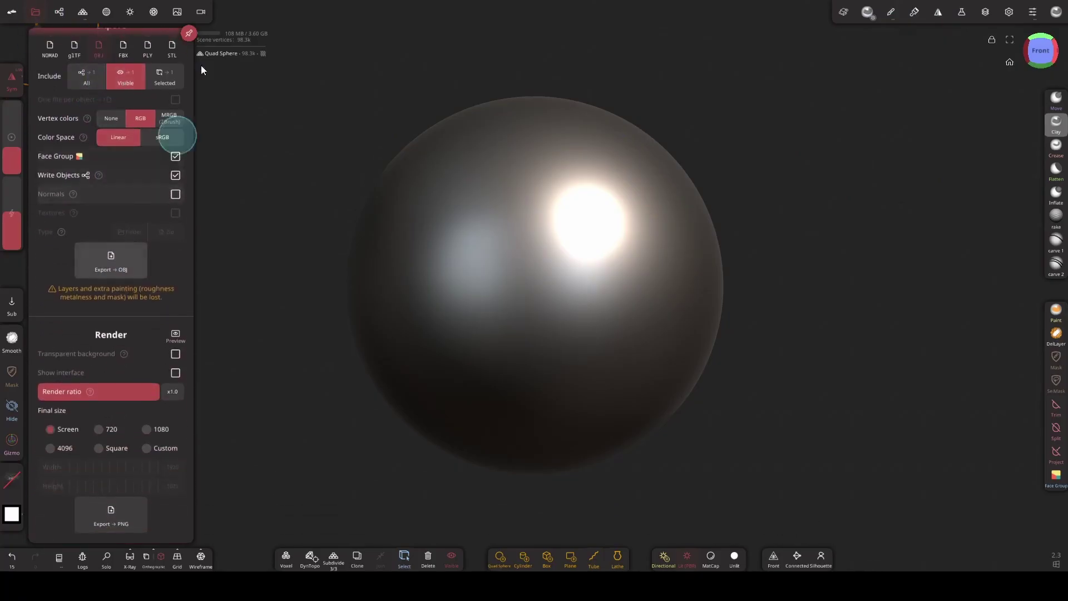
left_click(177, 354)
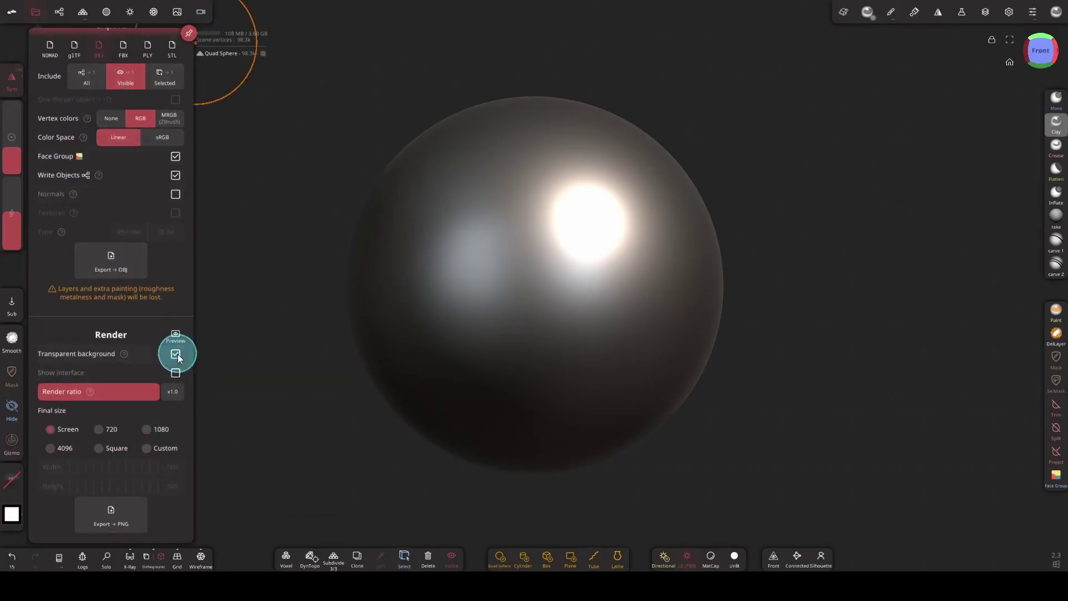
left_click(99, 449)
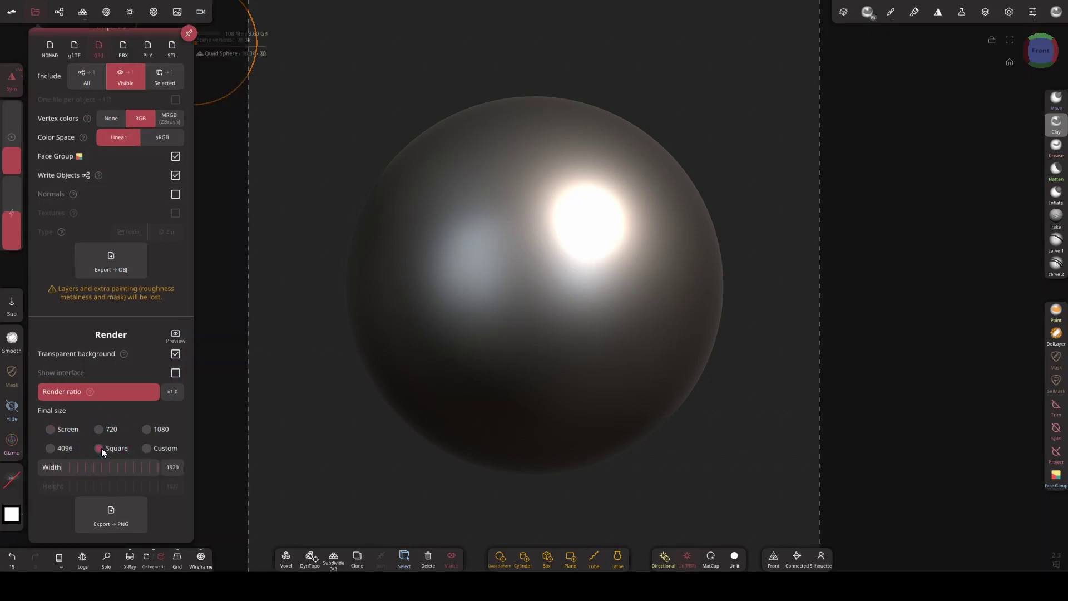
- Zoom so the metal sphere fills the frame and export it as a PNG
left_click(1010, 39)
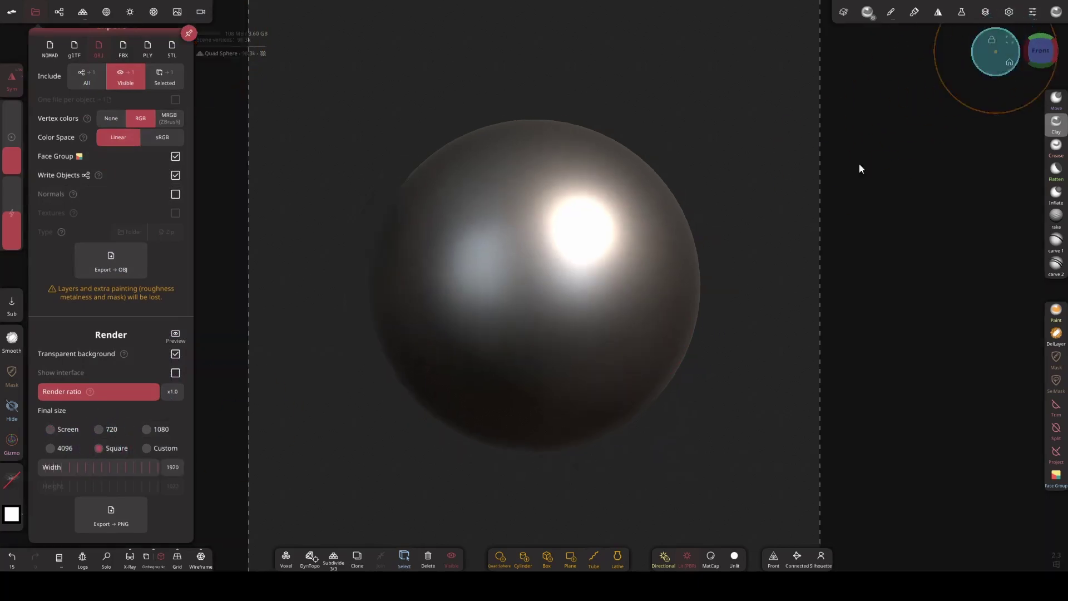
mouse_move(540, 319)
middle_mouse_down()
mouse_move(598, 72)
mouse_move(596, 25)
middle_mouse_up()
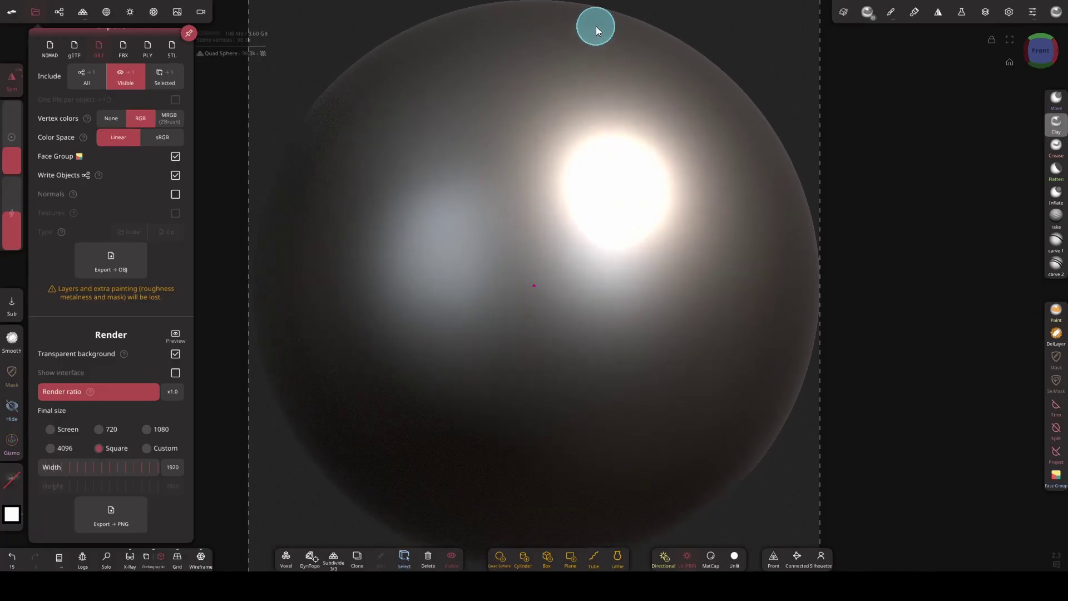
left_click_drag(467, 151, 378, 295)
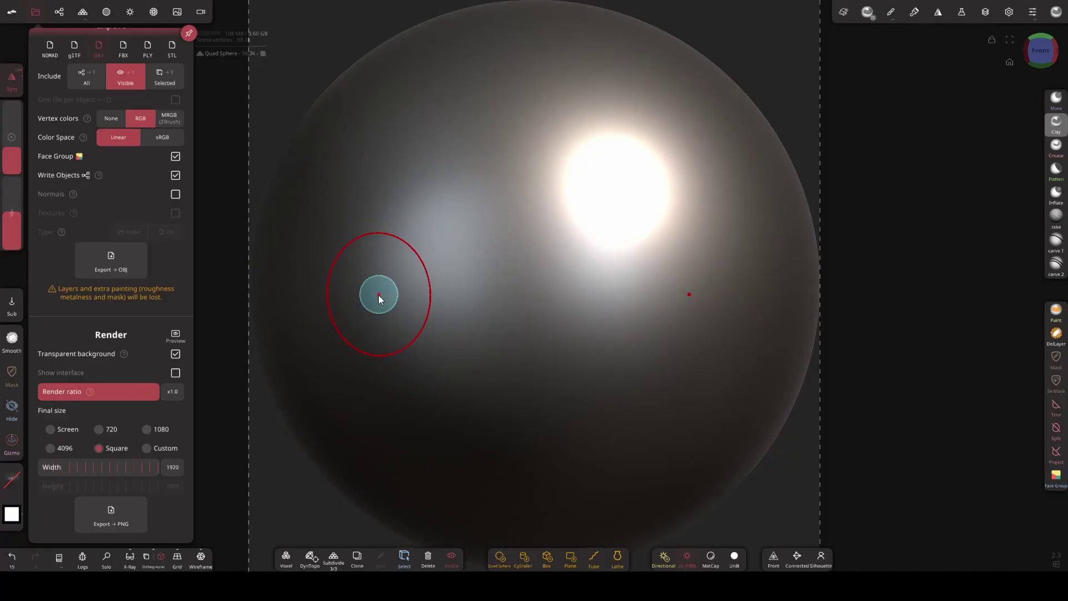
left_click(141, 504)
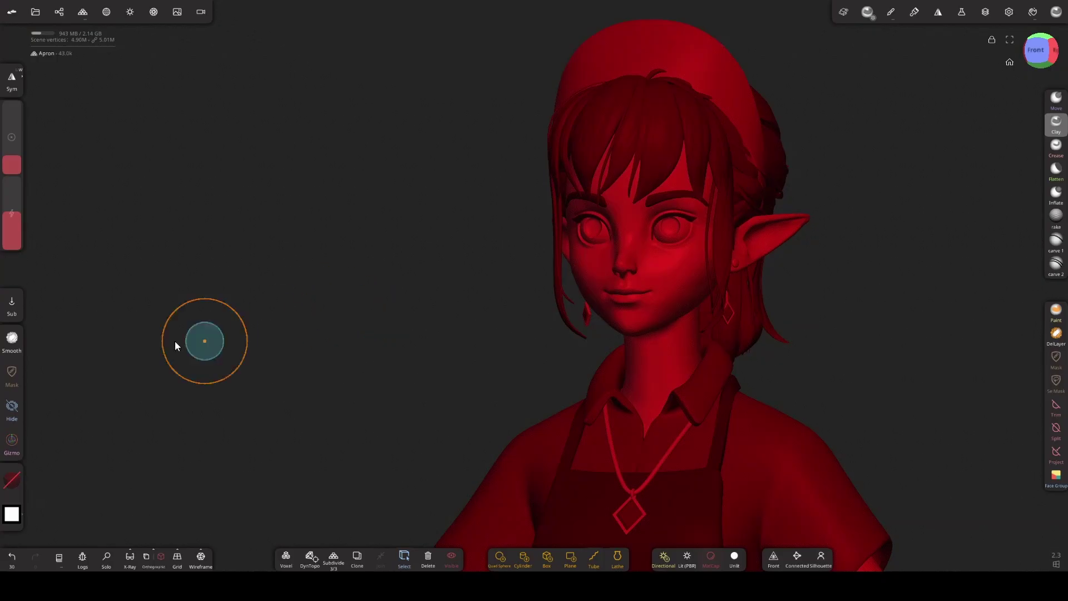
- Replace the red mod matcap with the metal matcap and orbit the character to view it
left_click(131, 15)
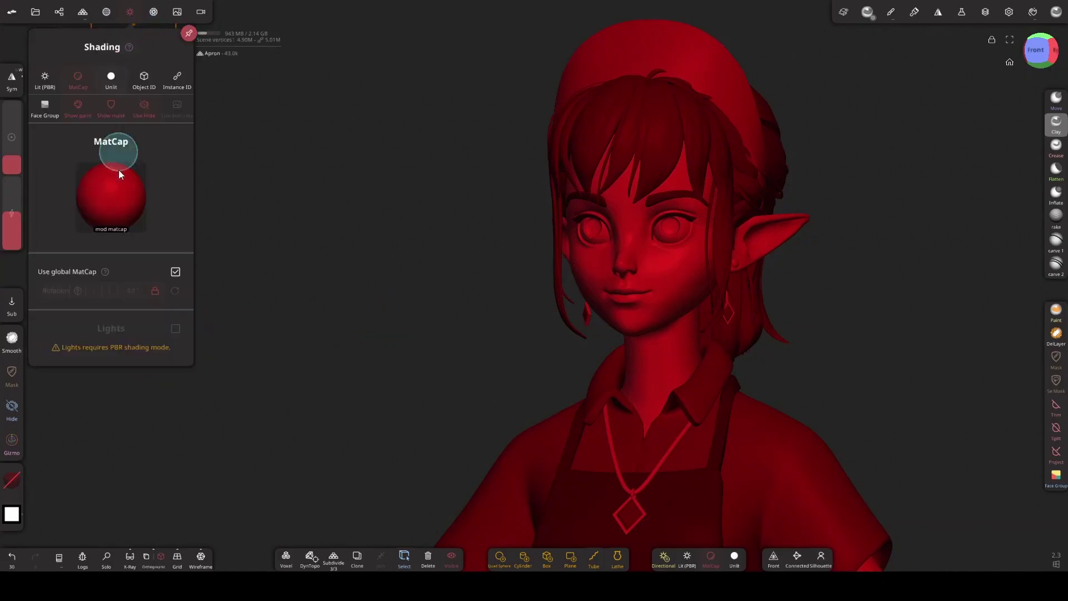
left_click(118, 207)
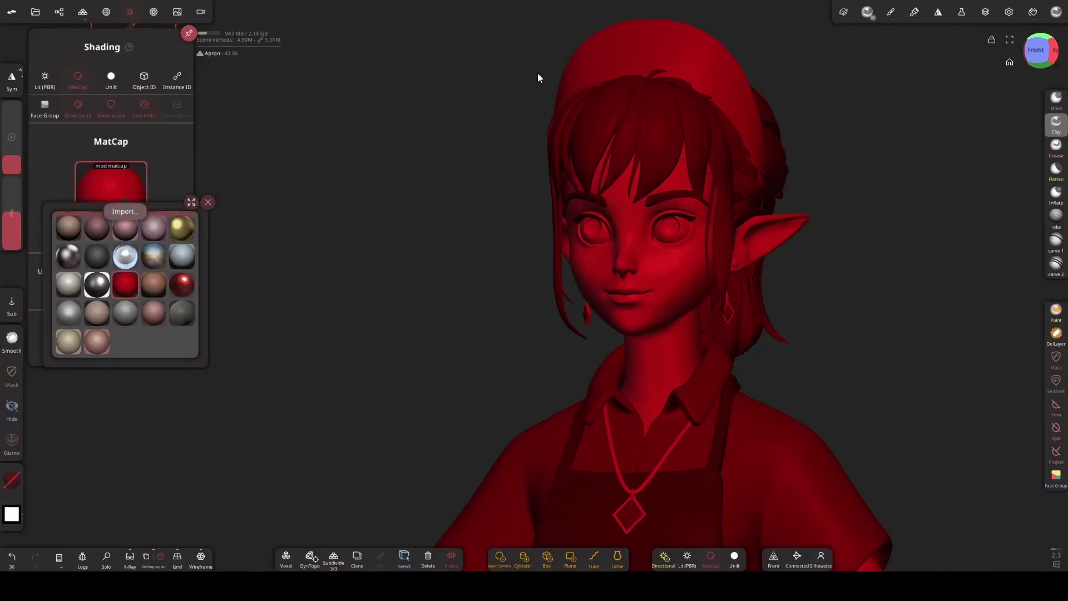
left_click(97, 285)
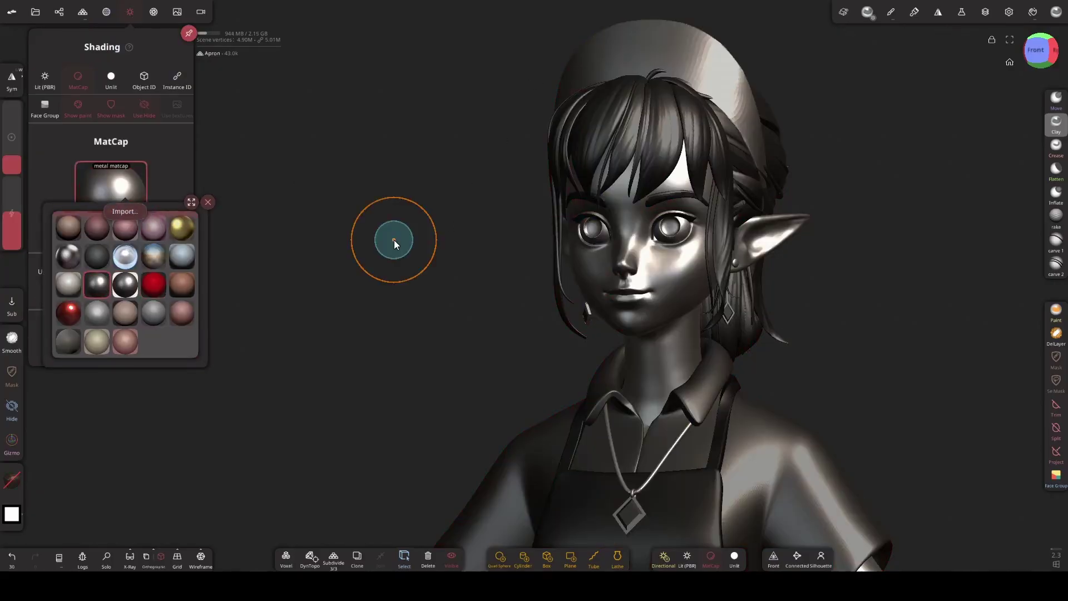
left_click(136, 12)
mouse_move(265, 321)
left_mouse_down()
mouse_move(310, 323)
mouse_move(261, 321)
left_mouse_up()
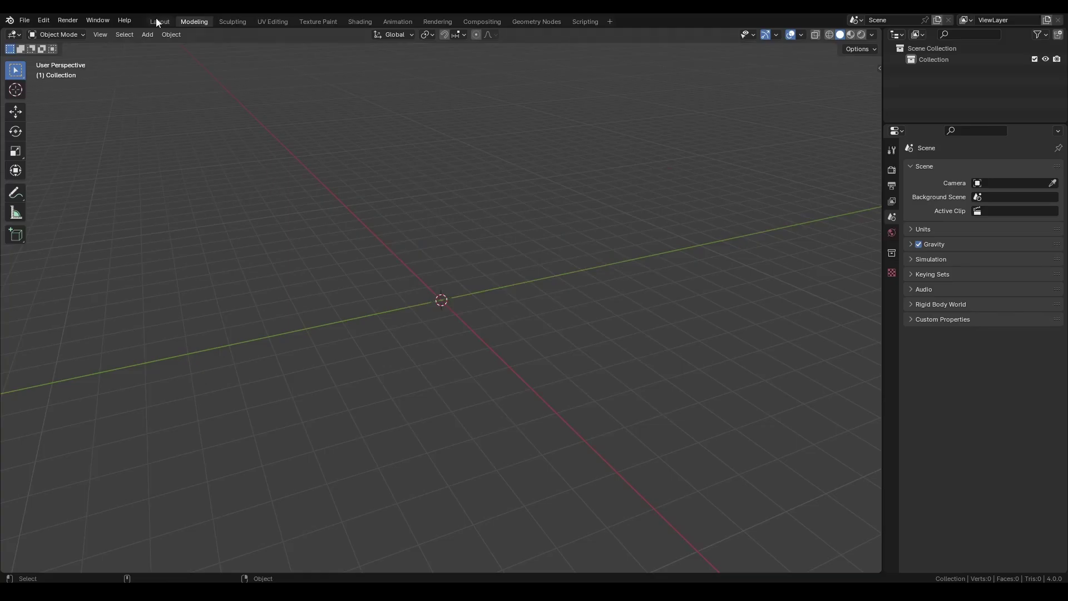
- Add a UV sphere to the empty scene and zoom in on it
left_click(148, 35)
mouse_move(155, 44)
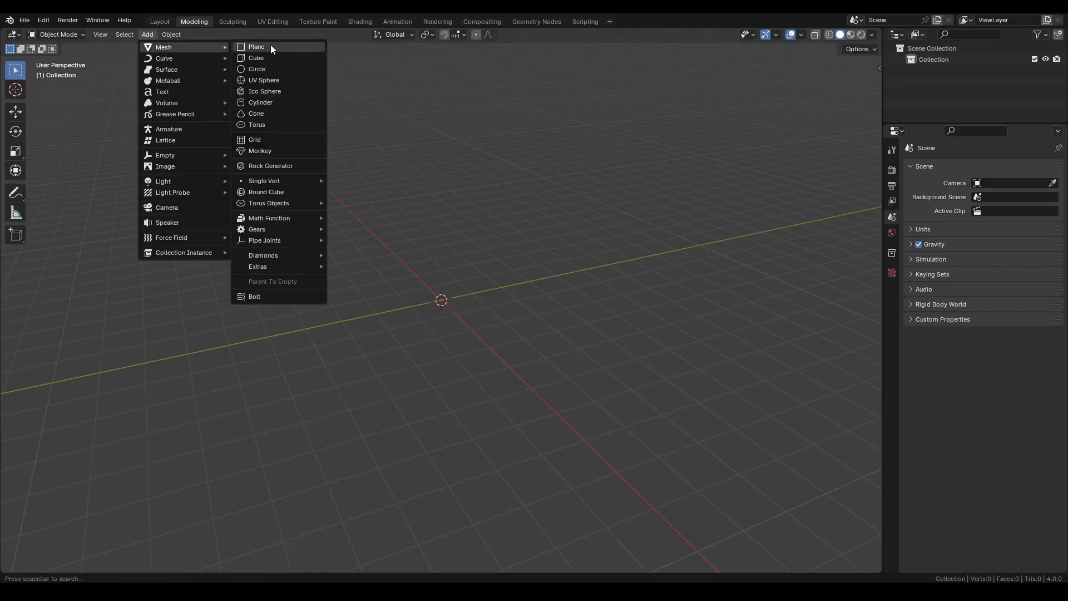
left_click(275, 82)
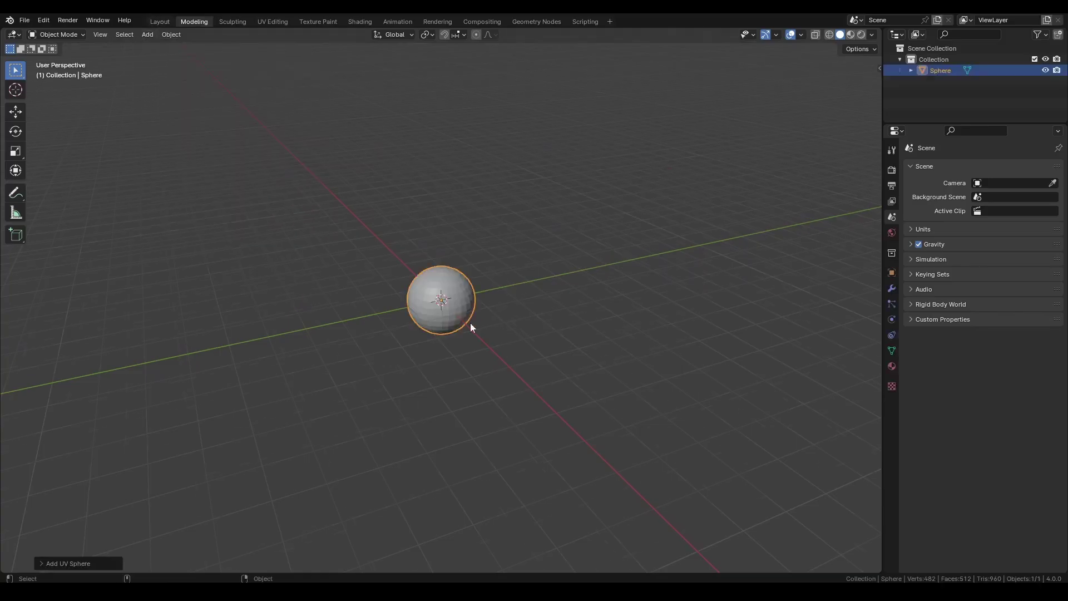
scroll(442, 328, "up", 5)
scroll(440, 318, "up", 2)
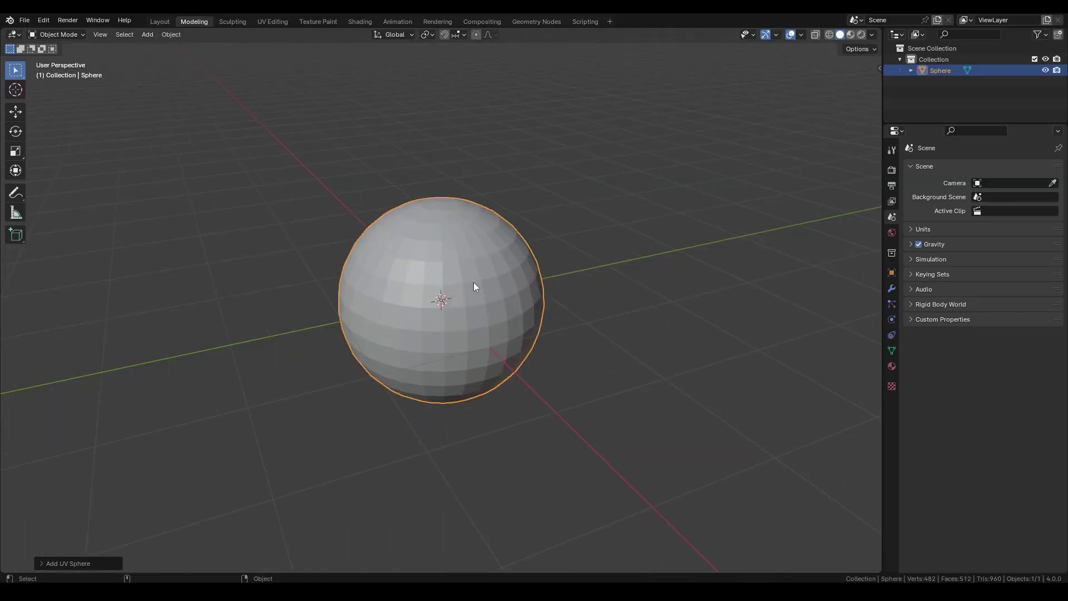
- Add a Subdivision Surface modifier to the sphere with viewport level 3
left_click(892, 289)
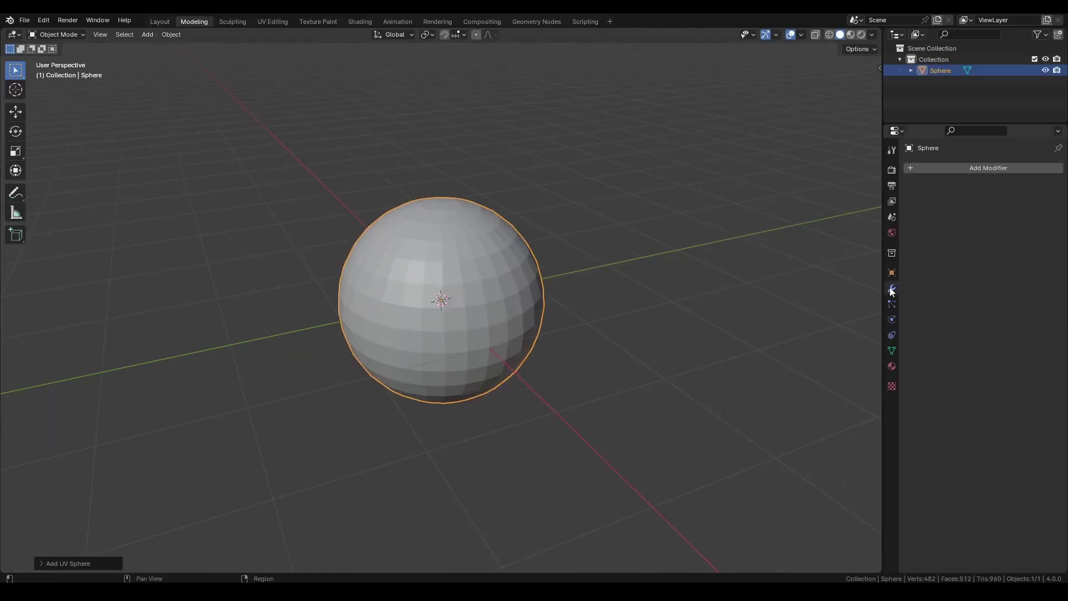
left_click(932, 170)
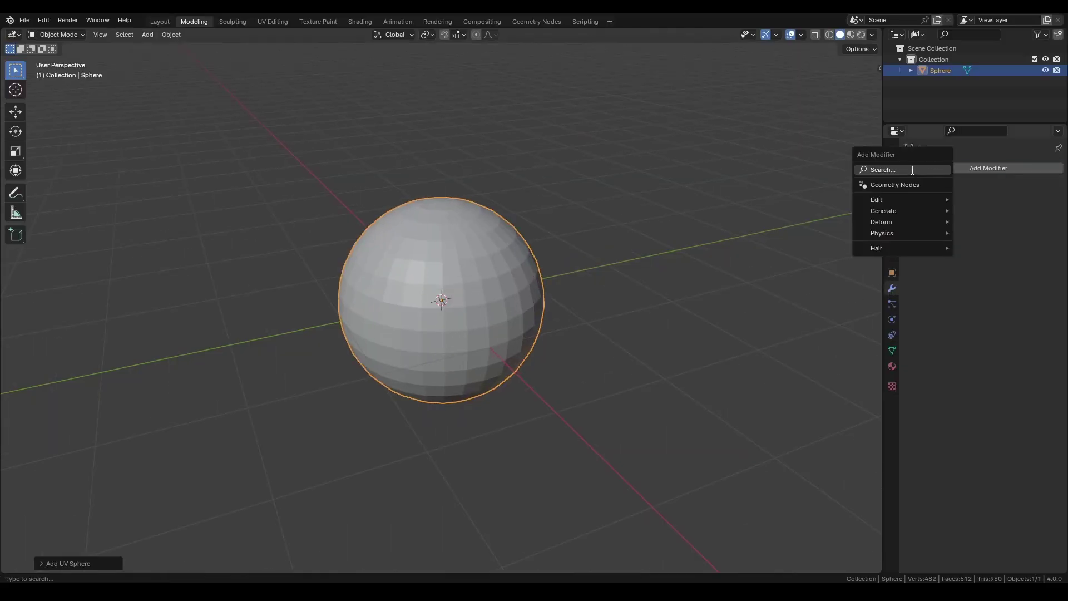
left_click(881, 170)
left_click(866, 190)
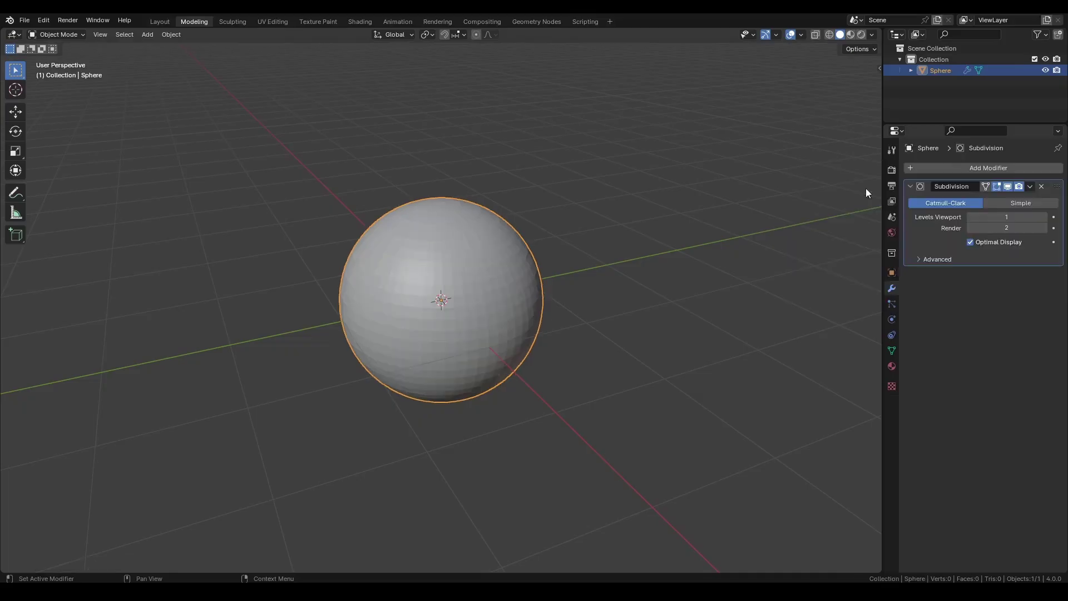
left_click(1044, 218)
left_click(1044, 217)
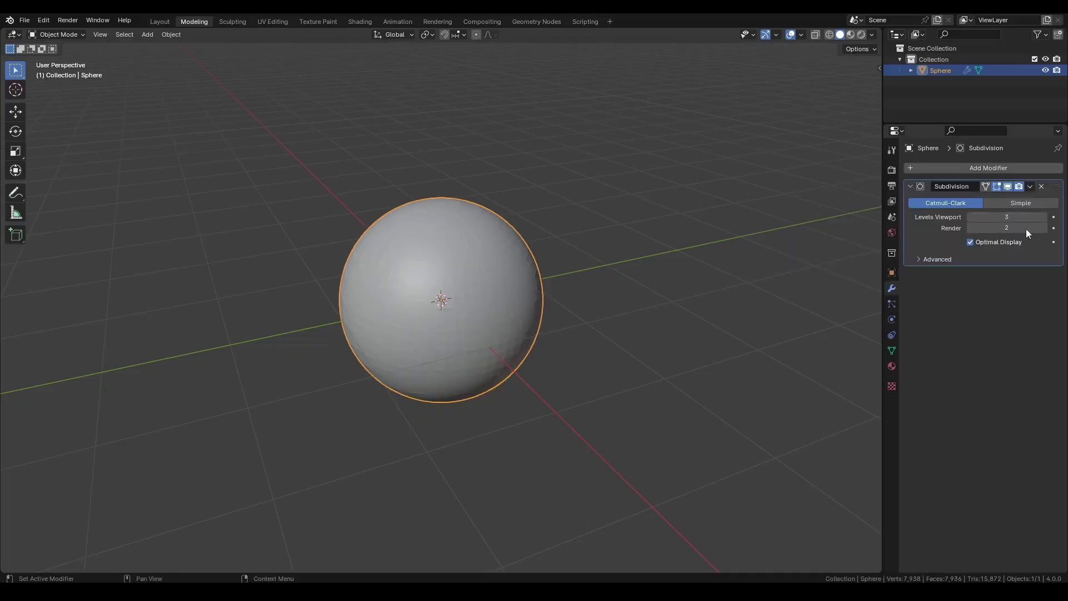
- Set viewport shading to MatCap with the glossy red matcap
left_click(872, 32)
left_click(873, 32)
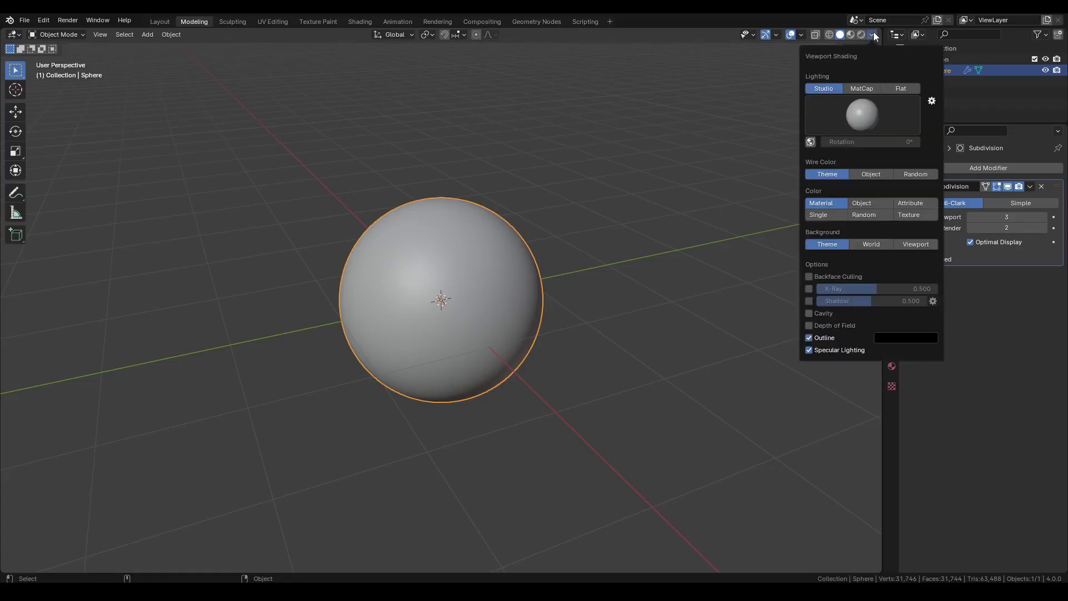
left_click(864, 88)
left_click(862, 108)
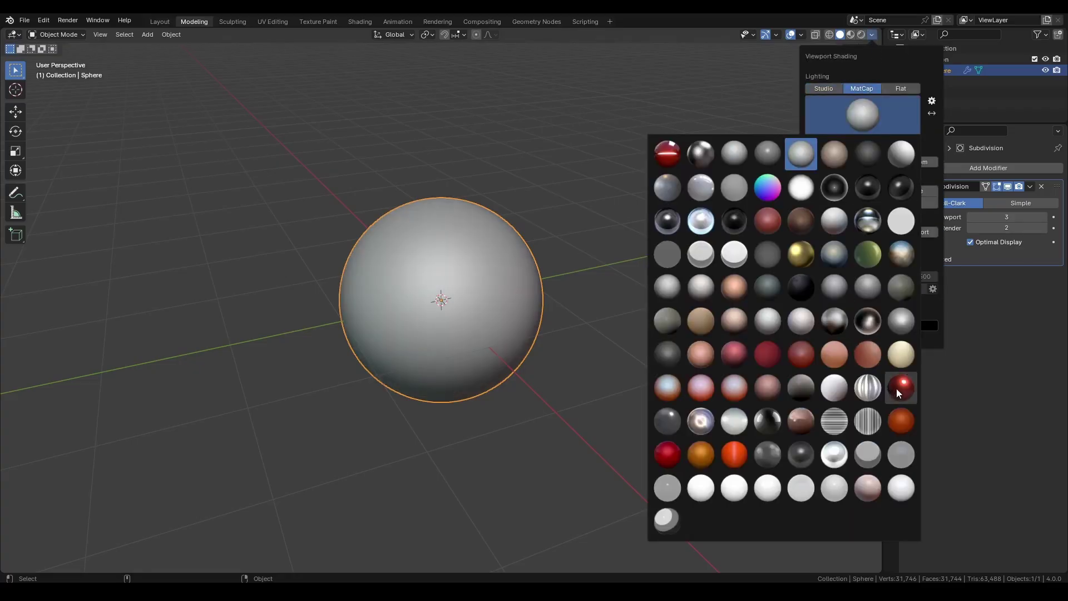
left_click(896, 389)
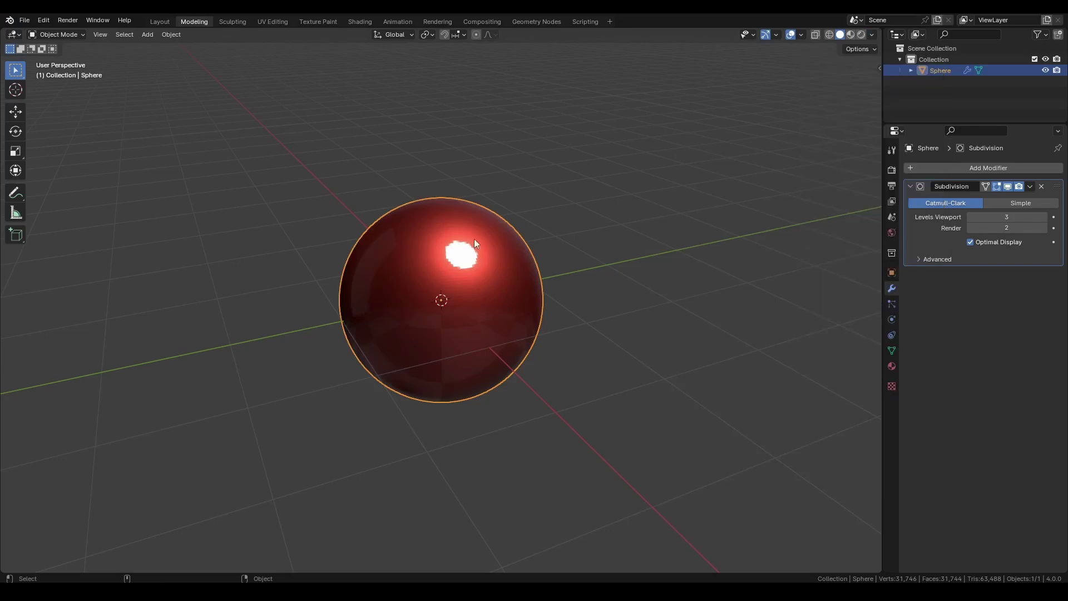
- Apply Shade Smooth to the sphere
scroll(433, 281, "up", 4)
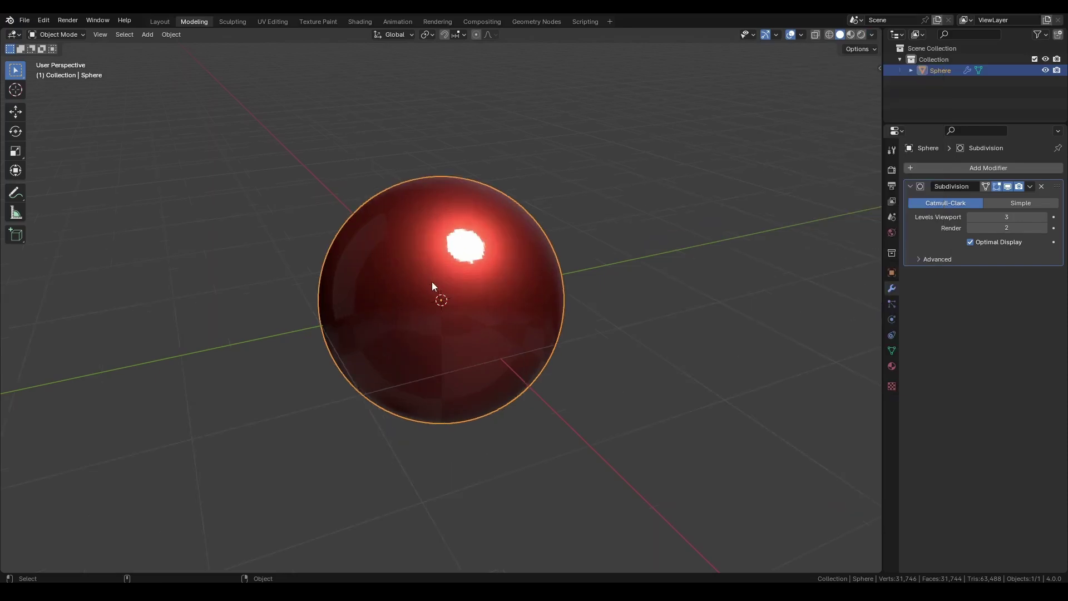
right_click(441, 209)
left_click(385, 209)
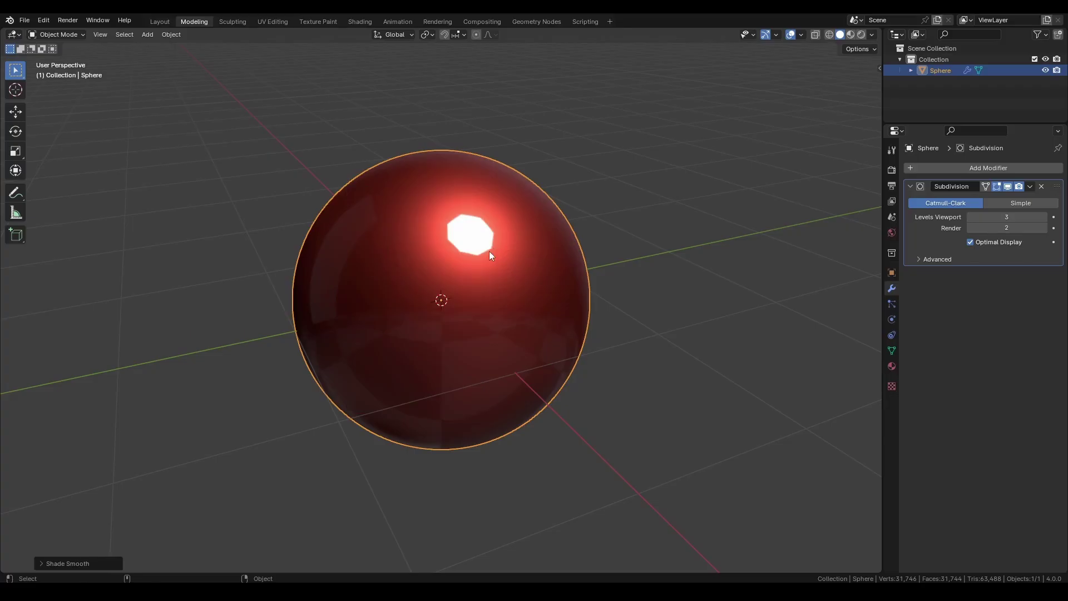
- View the sphere from the front and deselect it to remove its outline
key("grave")
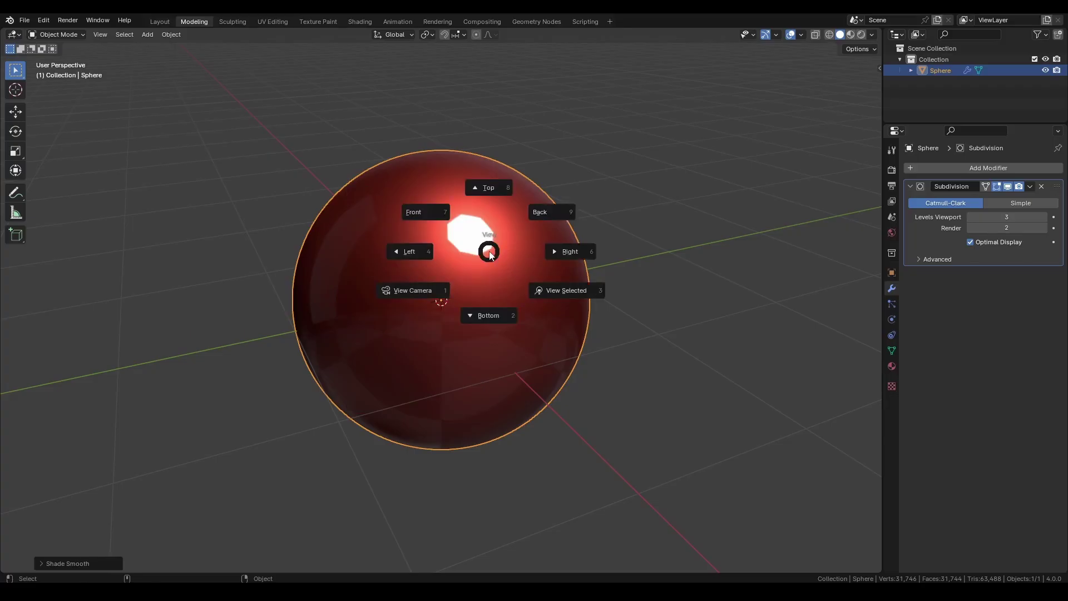
left_click(426, 212)
scroll(419, 289, "up", 2)
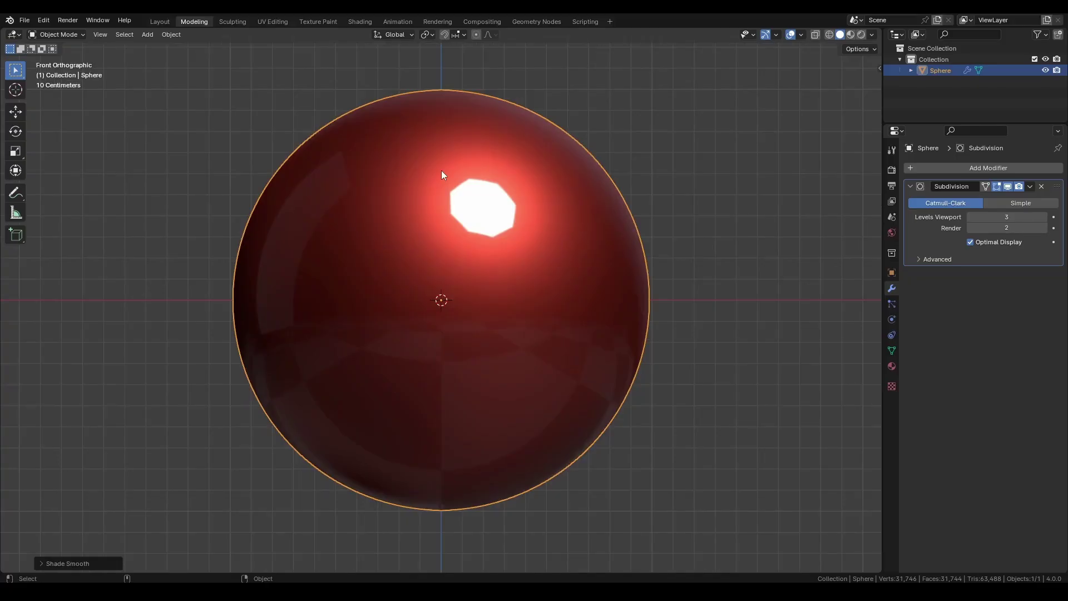
left_click(678, 159)
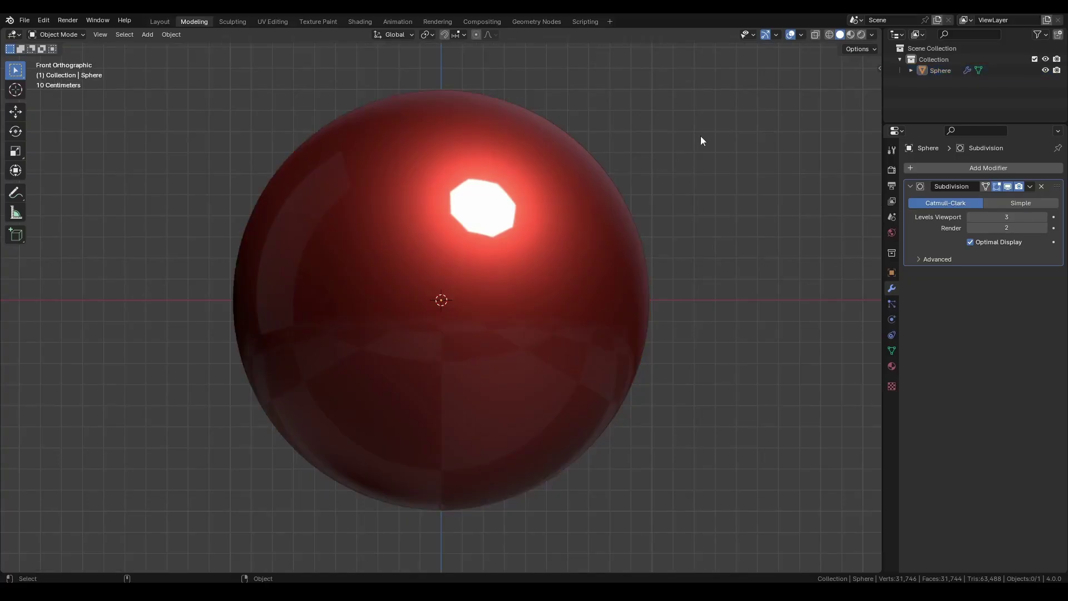
- Hide the 3D cursor, origins and grid overlays, then save a window screenshot as screen.png
left_click(801, 35)
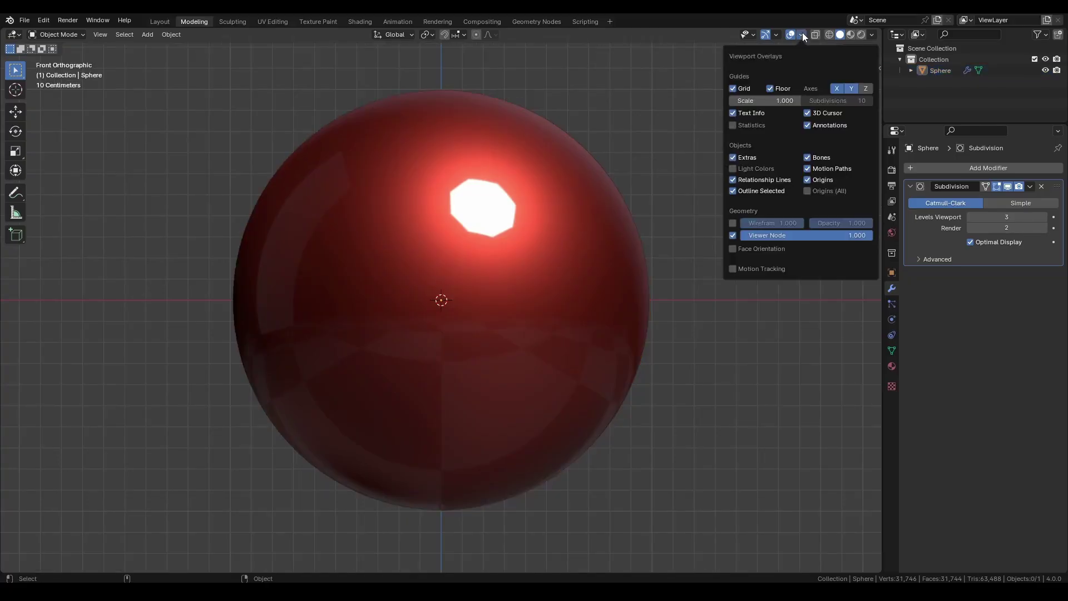
left_click(807, 114)
left_click(807, 180)
left_click(734, 89)
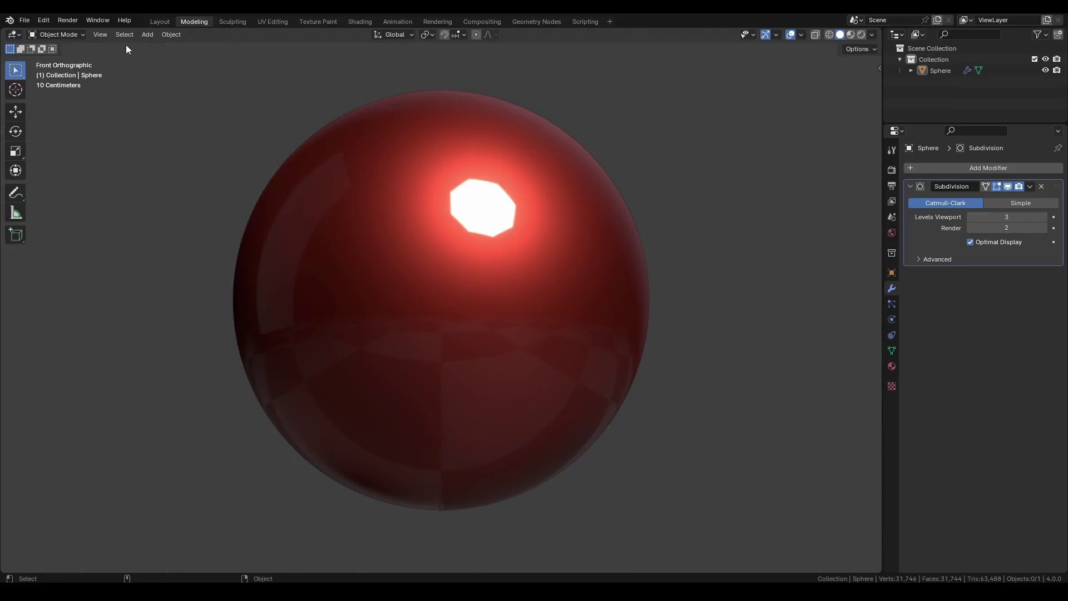
left_click(97, 20)
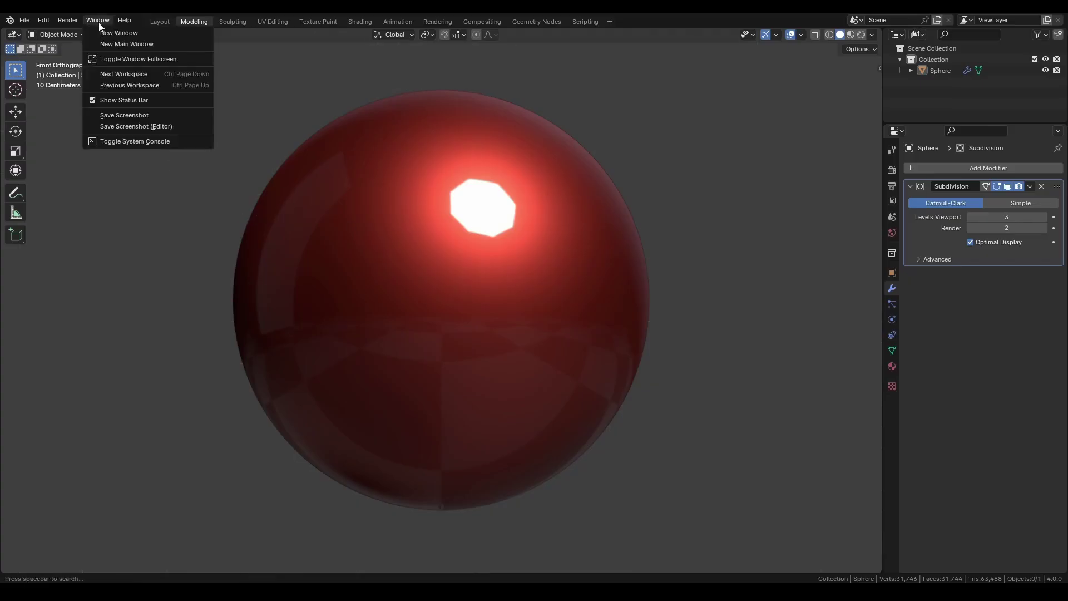
left_click(116, 114)
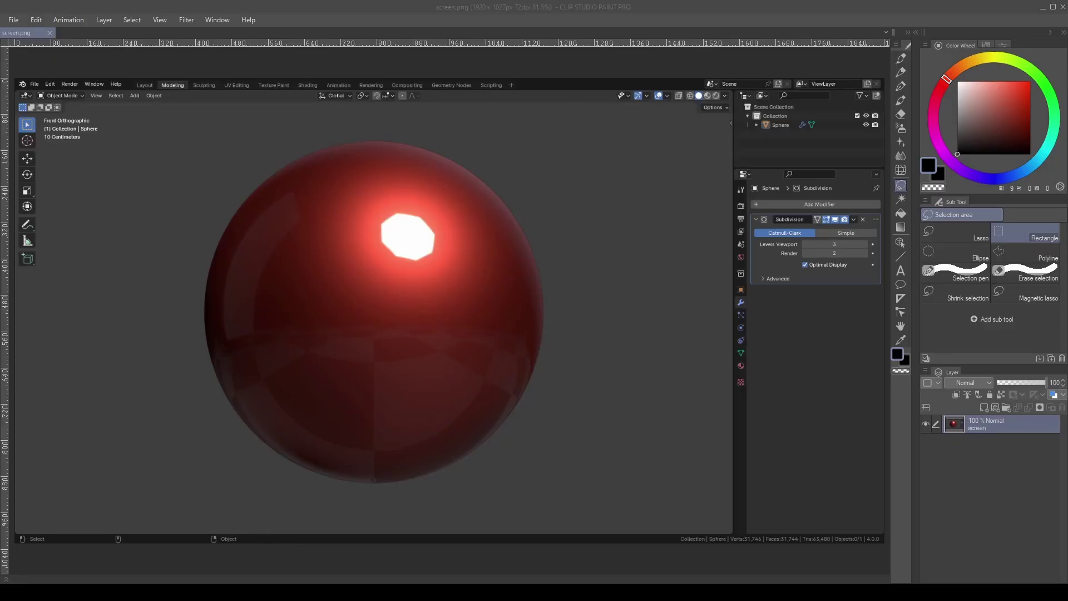
- Place four guides at the red sphere's top, bottom, left and right edges
left_click(384, 415)
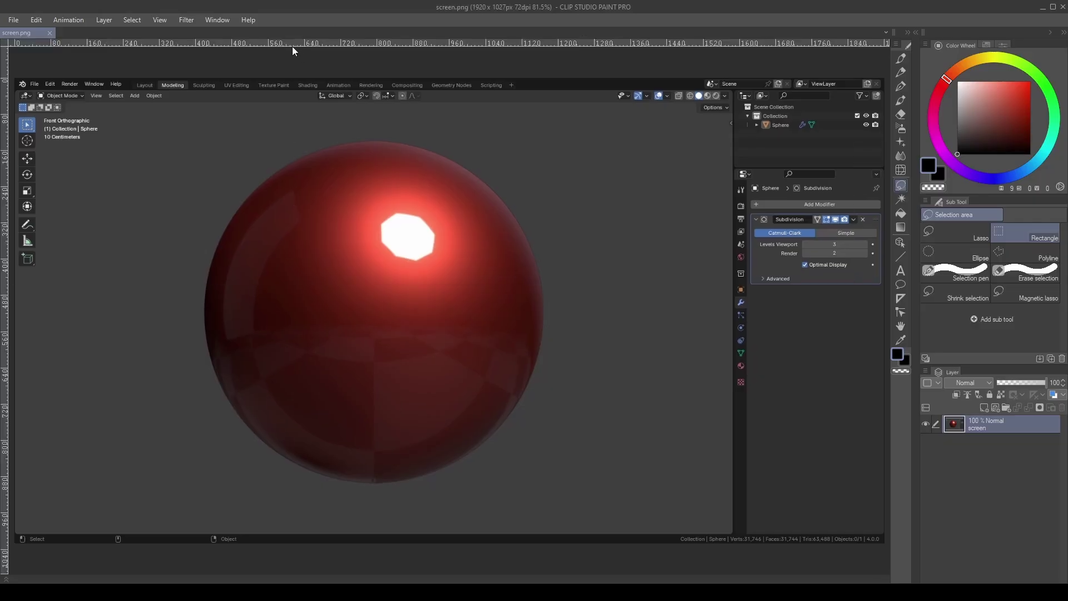
left_click_drag(237, 43, 250, 141)
scroll(350, 148, "up", 5)
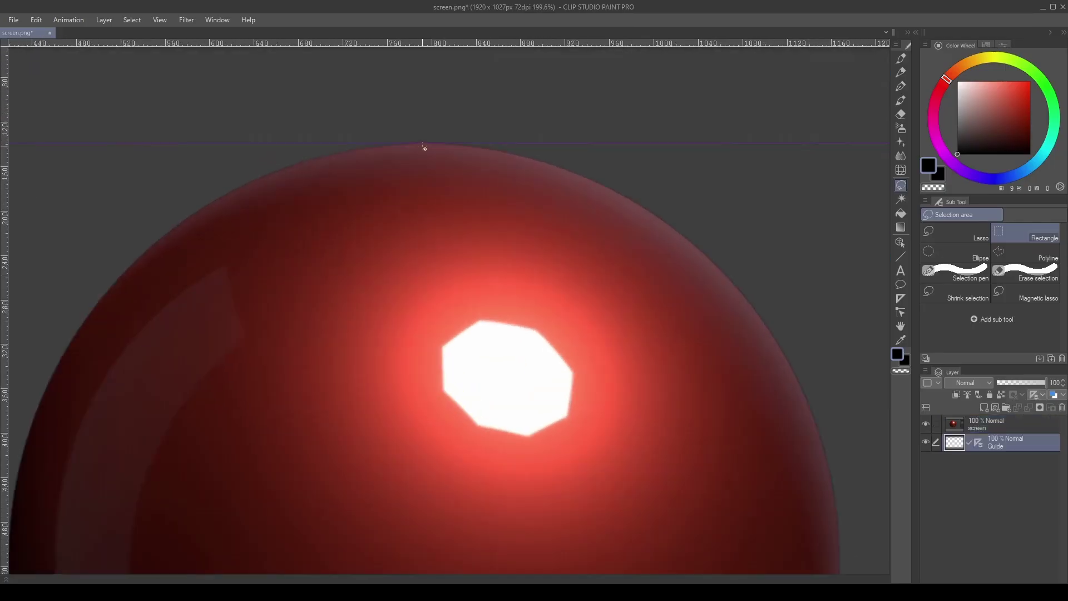
scroll(425, 148, "down", 5)
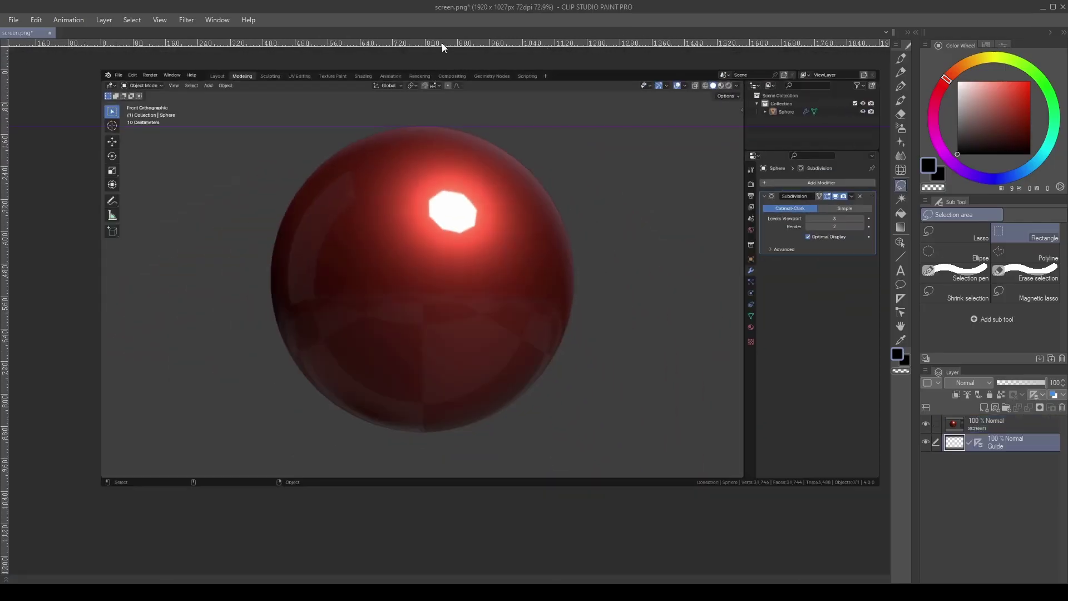
left_click_drag(442, 43, 483, 433)
scroll(477, 436, "up", 3)
scroll(477, 436, "down", 3)
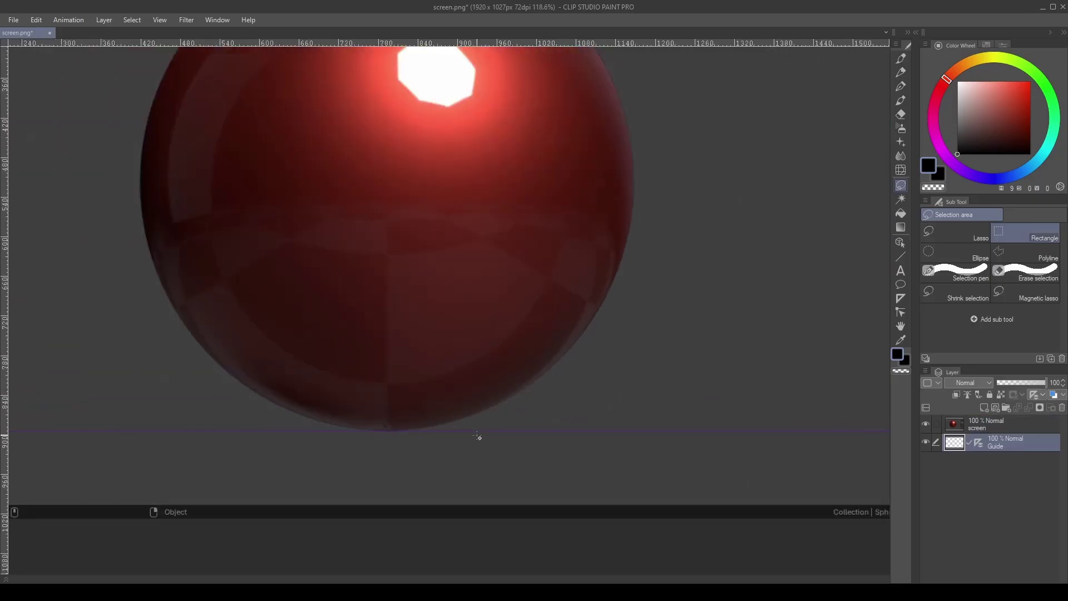
scroll(81, 349, "up", 1)
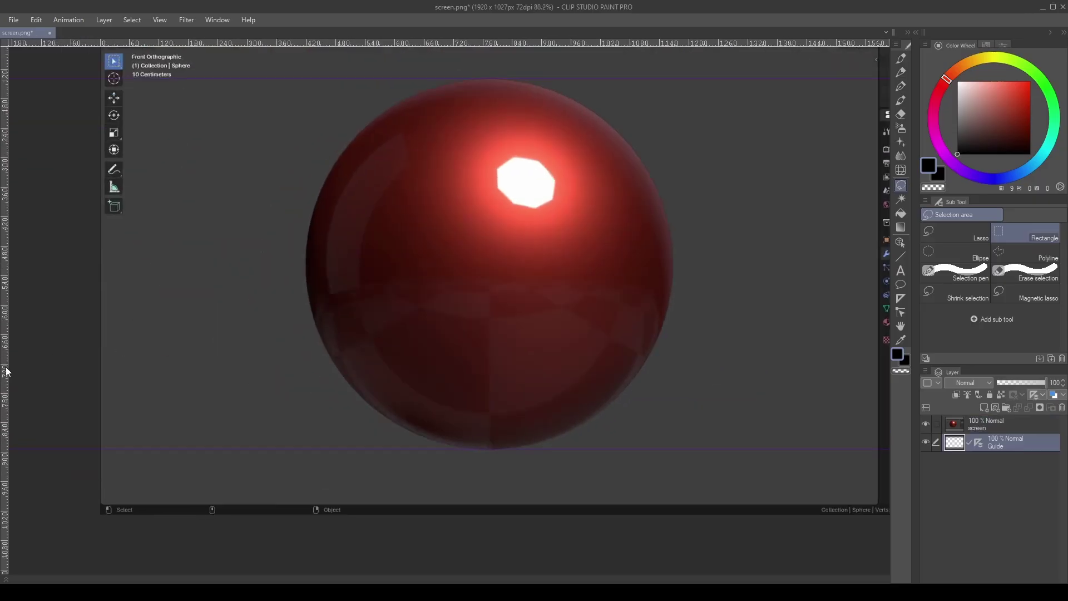
left_click_drag(6, 369, 305, 357)
scroll(161, 311, "down", 1)
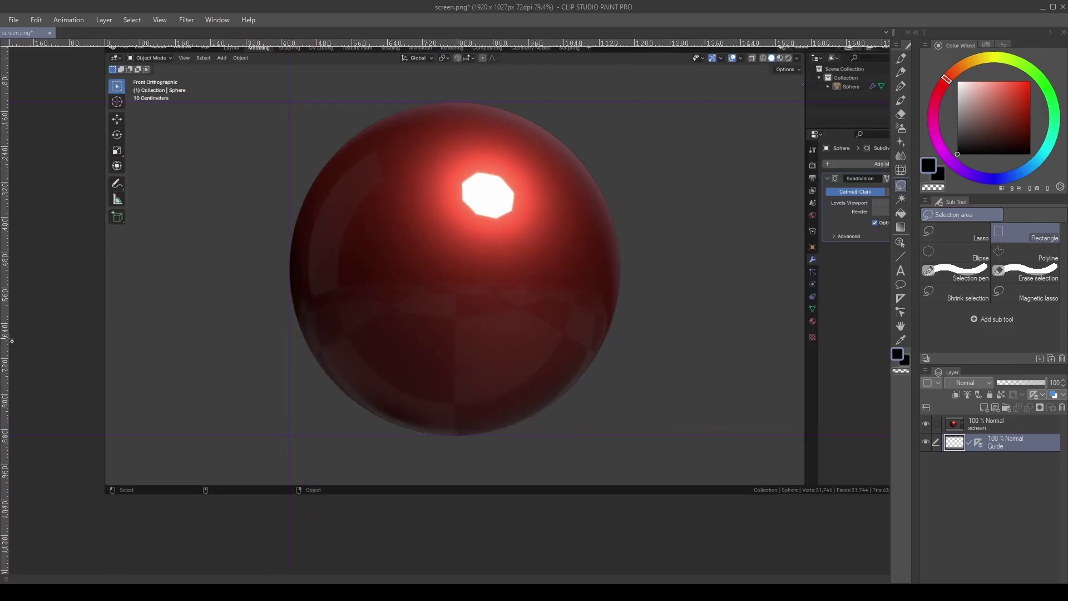
left_click_drag(8, 341, 621, 339)
- Select the area framed by the guides and crop the canvas to 752 x 755 px
scroll(623, 267, "up", 3)
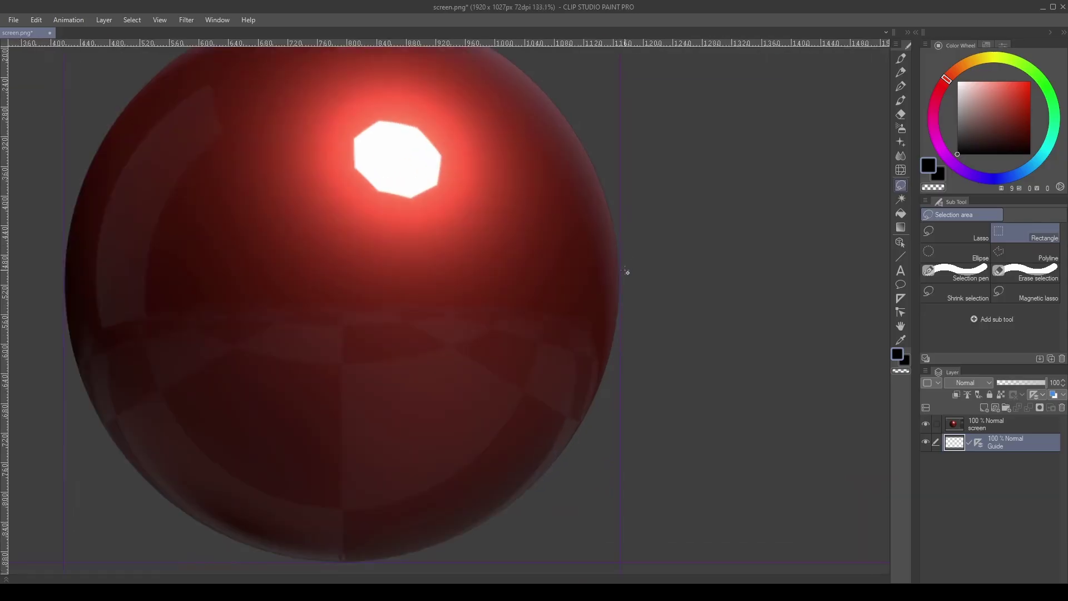
scroll(625, 285, "up", 1)
scroll(620, 291, "up", 1)
scroll(620, 291, "down", 4)
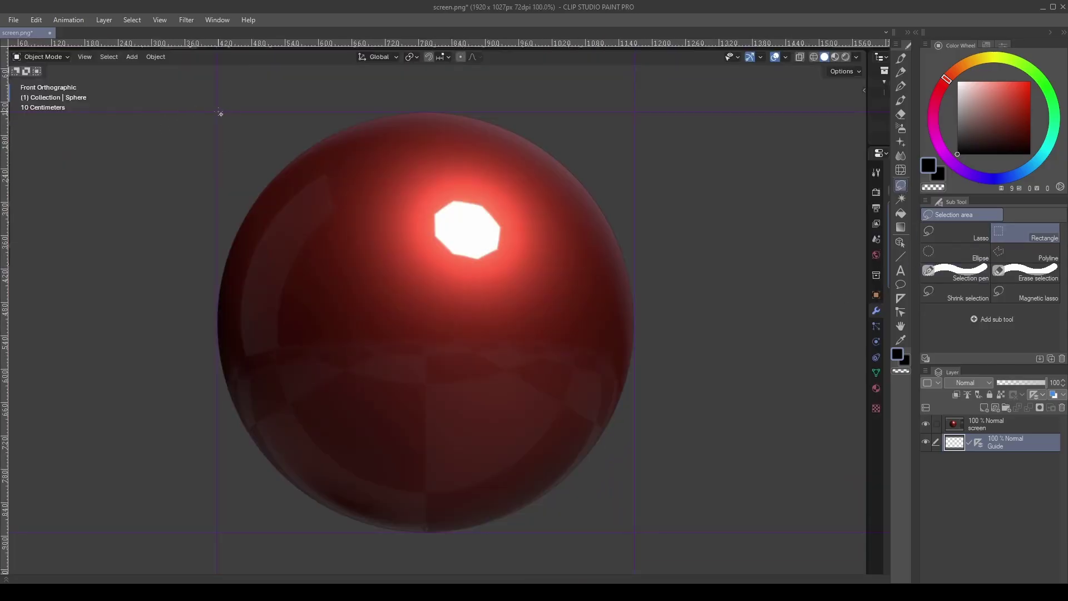
left_click_drag(217, 113, 633, 533)
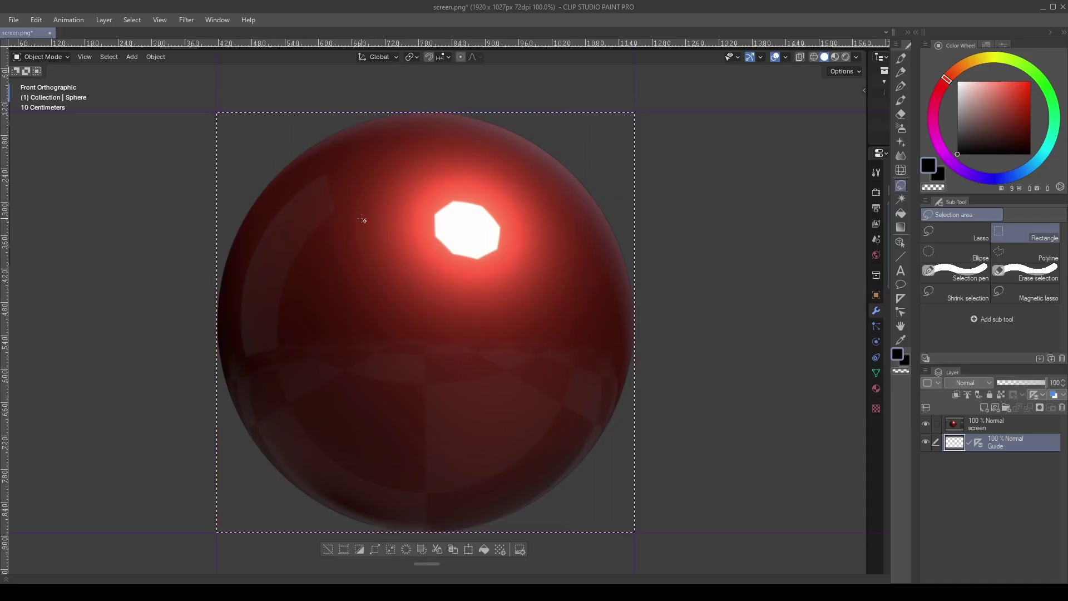
key("ctrl+shift+x")
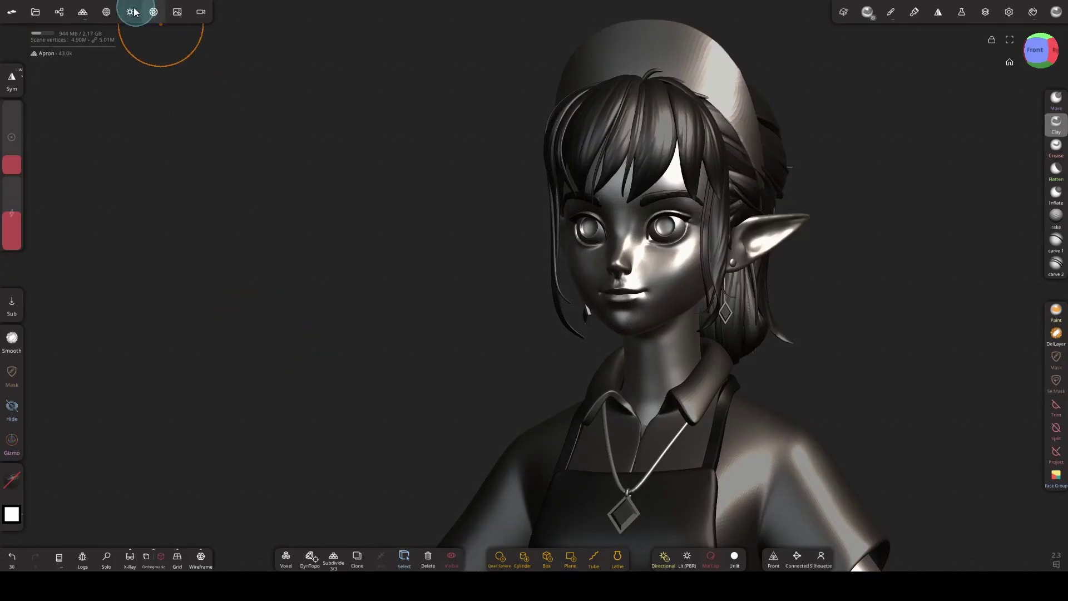
- Shade the elf character with the imported Screenshot_1 red matcap and close the shading settings
left_click(131, 12)
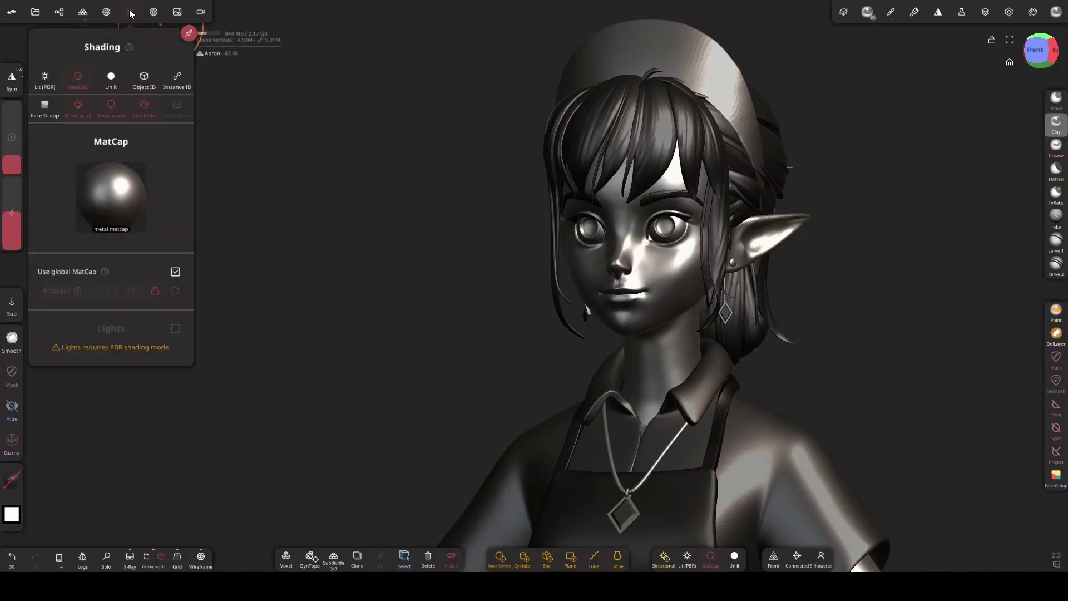
left_click(110, 189)
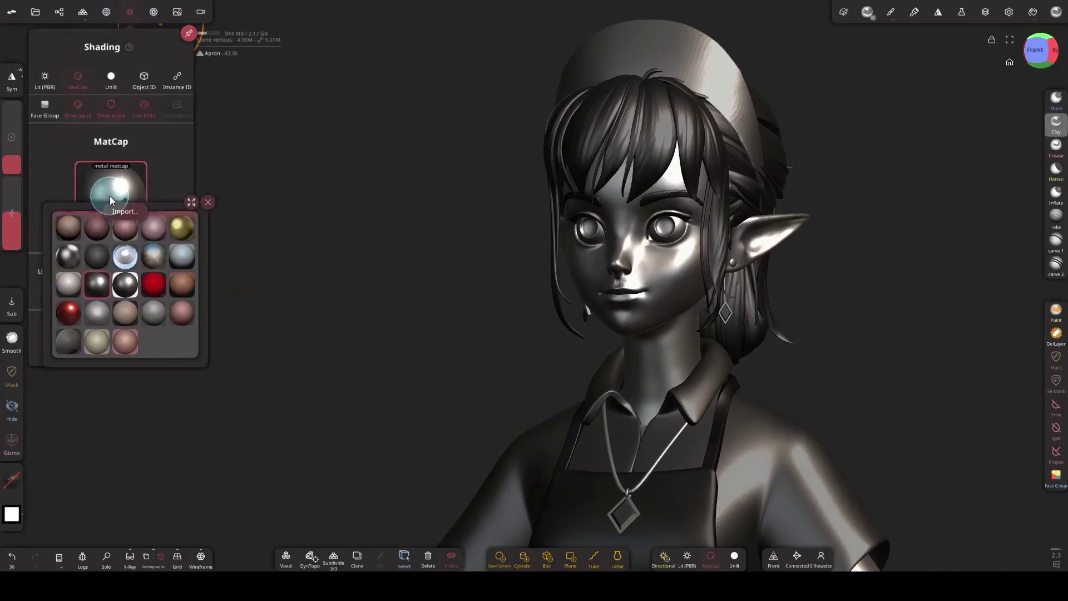
left_click(80, 307)
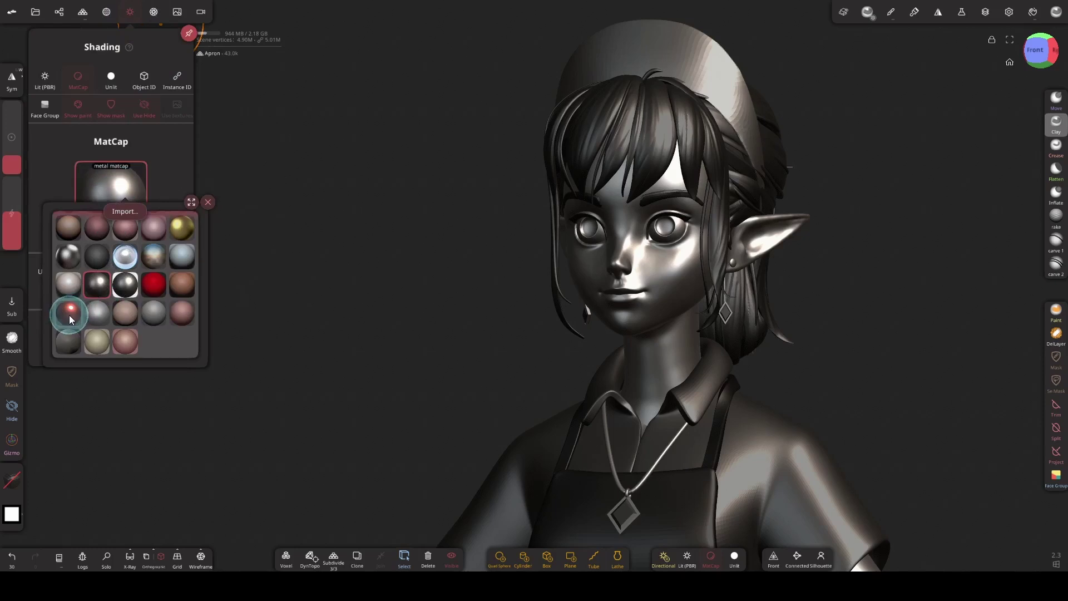
left_click(69, 315)
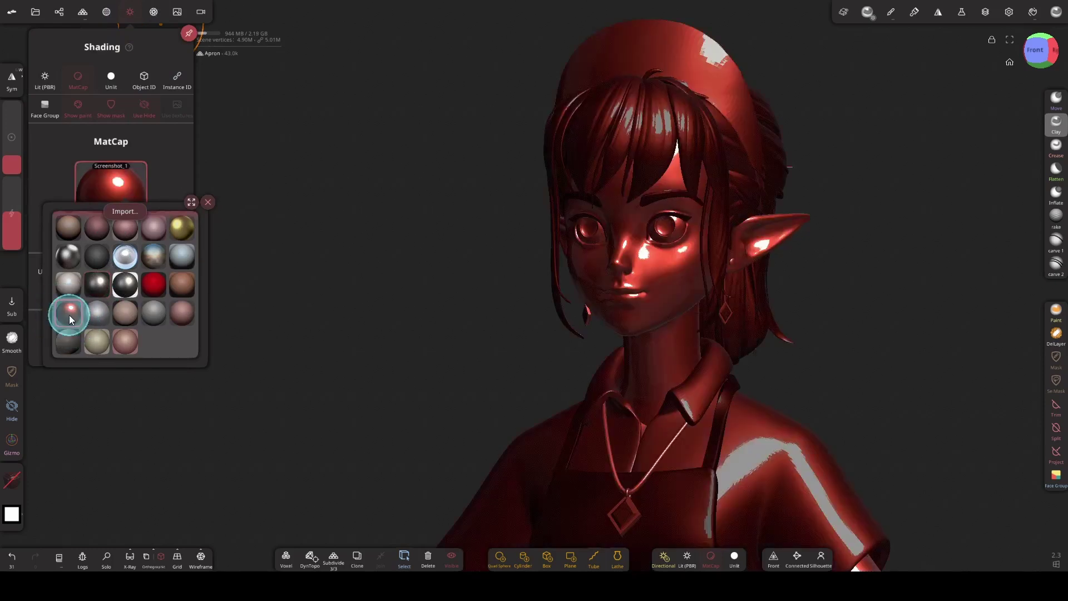
left_click(132, 11)
- Orbit the elf character to a front view to check its glossy red highlights
mouse_move(260, 273)
left_mouse_down()
mouse_move(315, 268)
mouse_move(279, 278)
mouse_move(258, 266)
left_mouse_up()
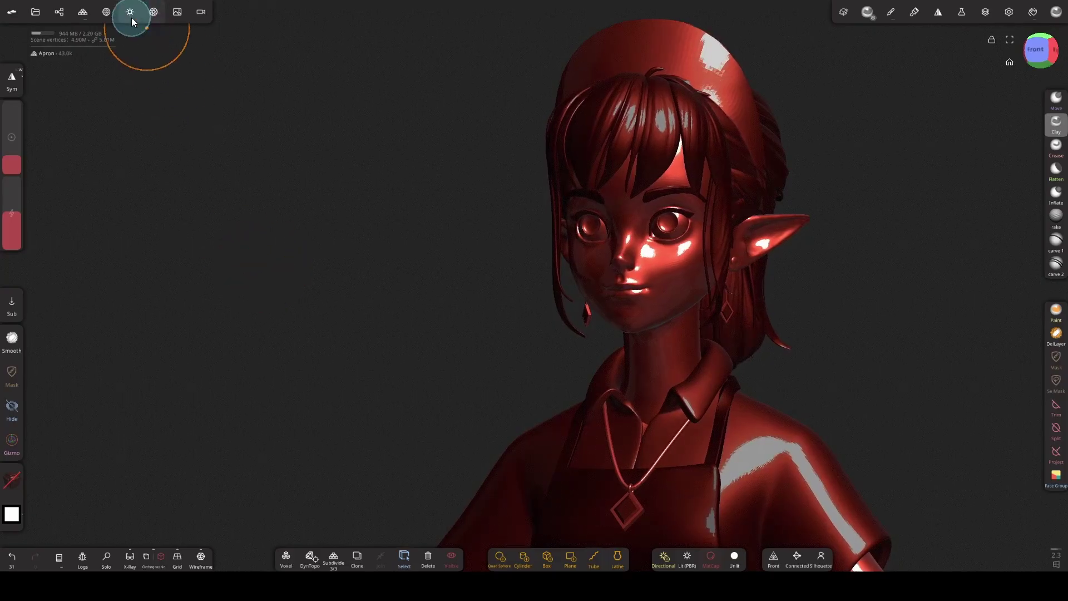